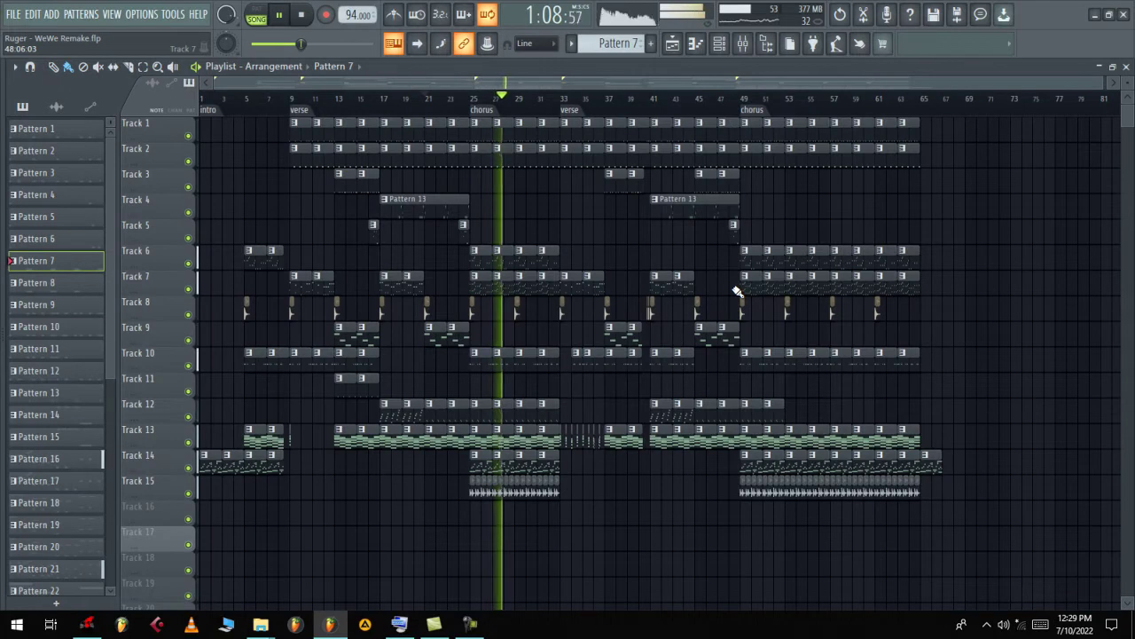
Solo Track 15 in the playlist and restart the song playback
{"action": "scroll", "coordinate": [1116, 104], "scroll_direction": "up", "scroll_amount": 3}
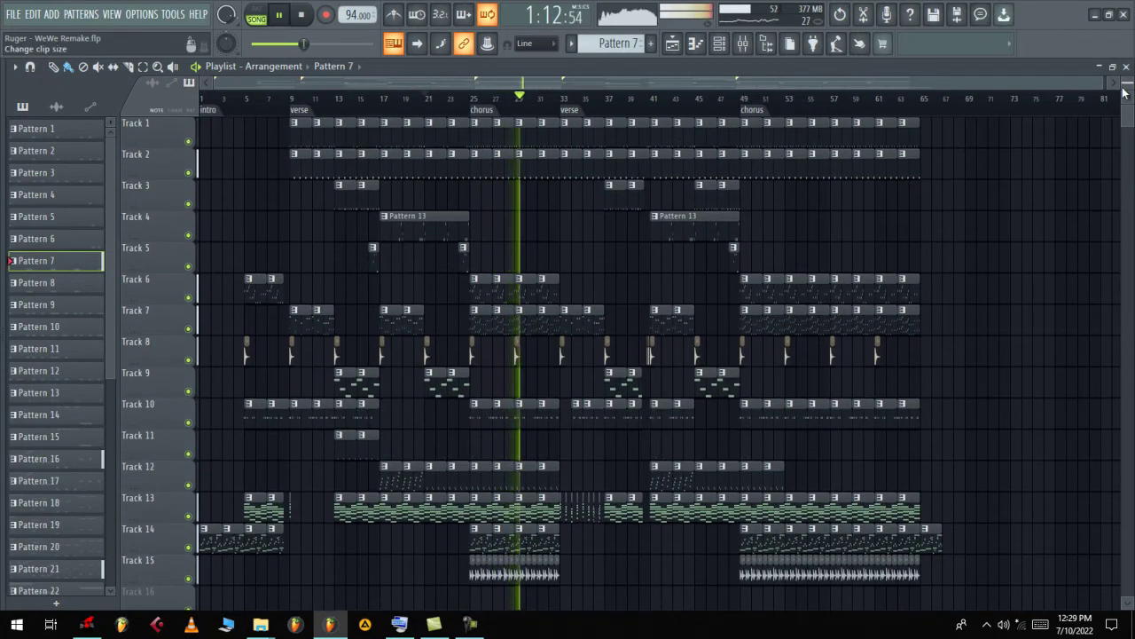
{"action": "scroll", "coordinate": [1099, 95], "scroll_direction": "down", "scroll_amount": 1}
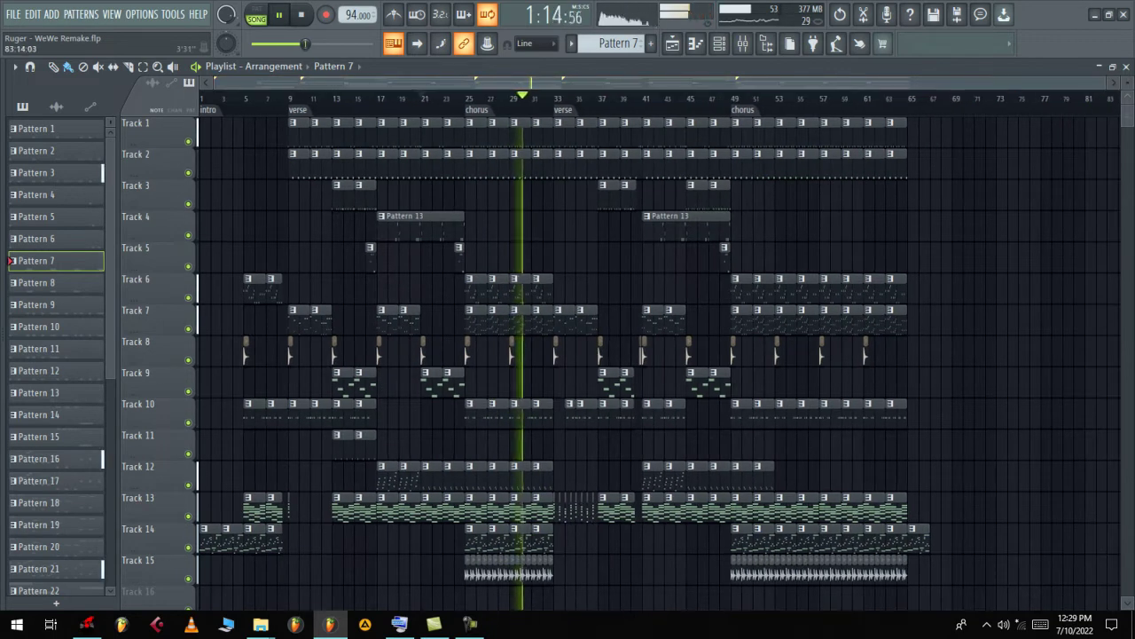
{"action": "left_click_drag", "start_coordinate": [1101, 85], "coordinate": [969, 105]}
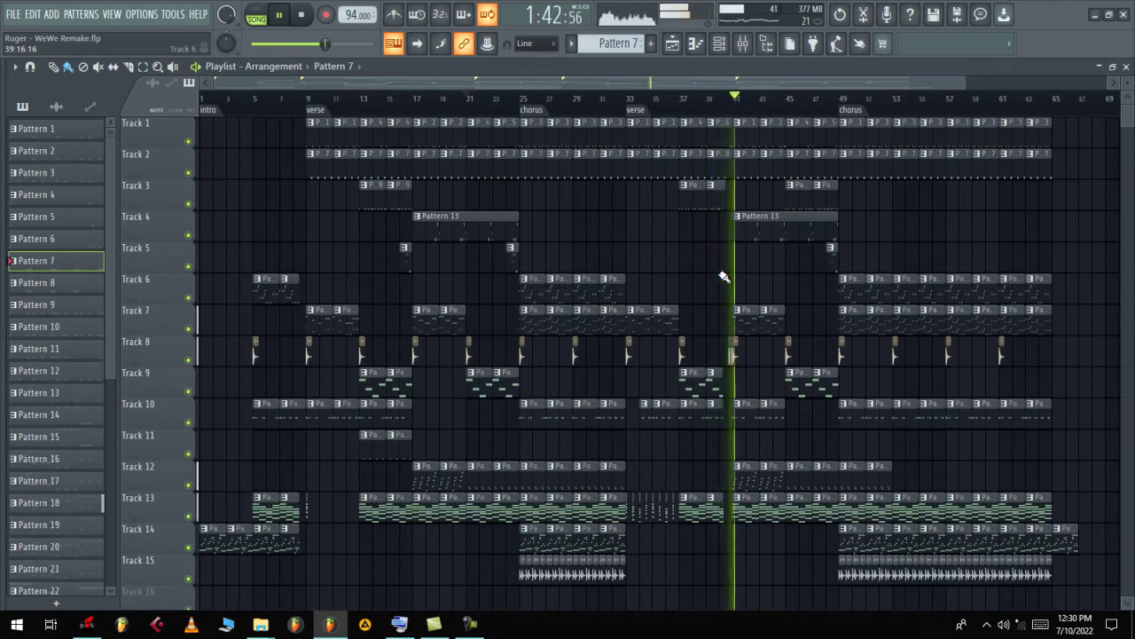
{"action": "key", "text": "space"}
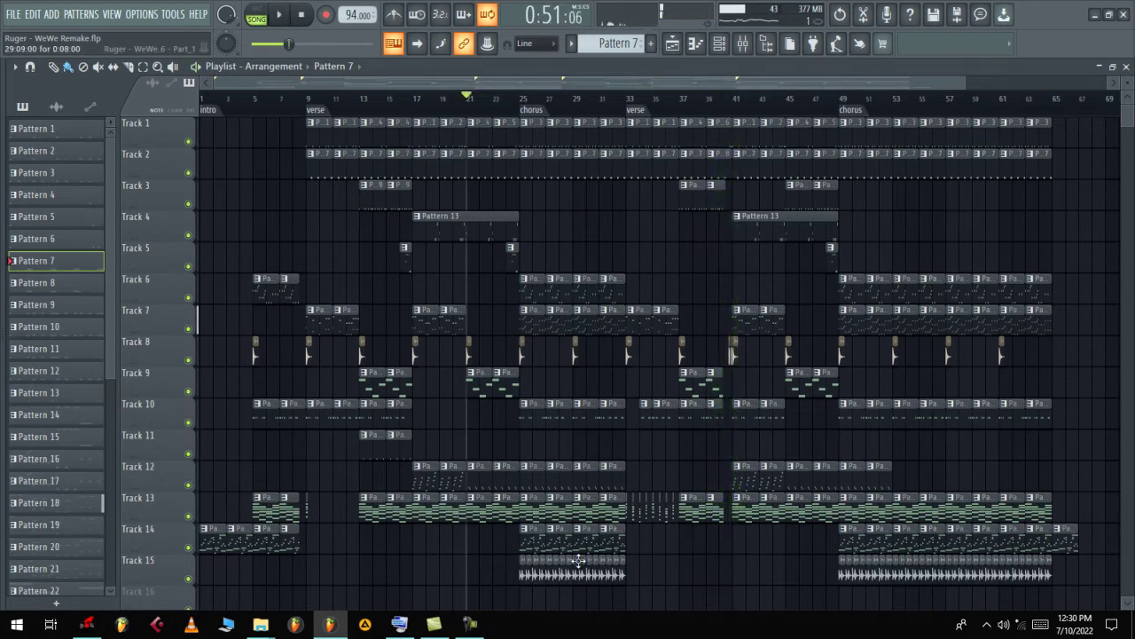
{"action": "left_click", "coordinate": [188, 578], "text": "ctrl"}
{"action": "key", "text": "space"}
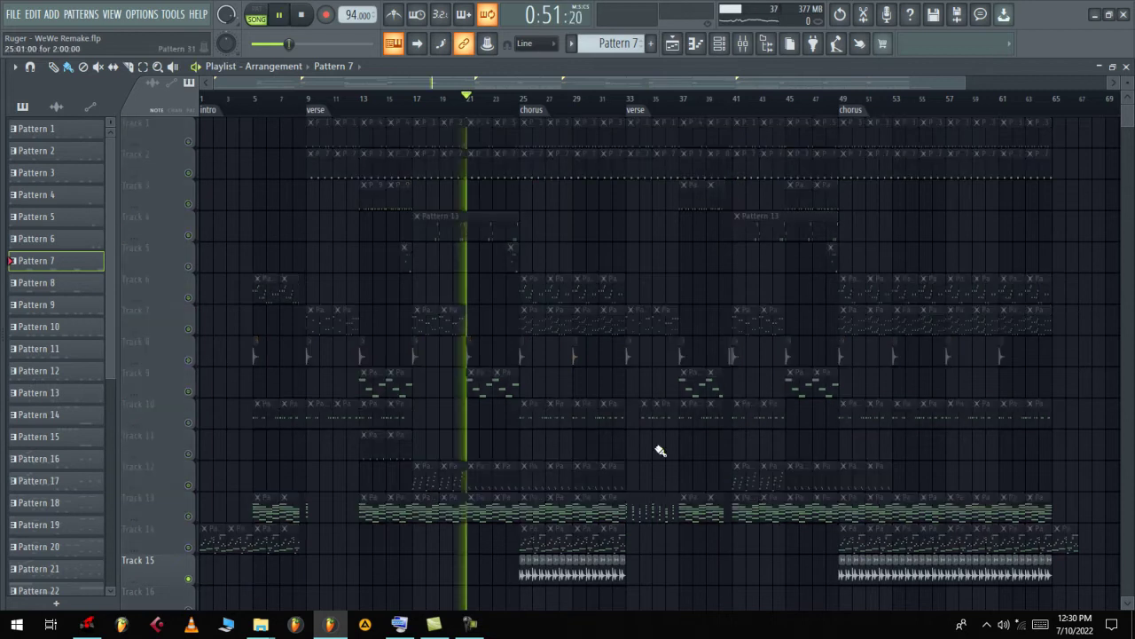
Play from the chorus marker at bar 25 and select the chorus section as the loop range
{"action": "left_click", "coordinate": [523, 100]}
{"action": "left_click_drag", "start_coordinate": [976, 83], "coordinate": [496, 89]}
{"action": "key", "text": "space"}
{"action": "key", "text": "space"}
{"action": "scroll", "coordinate": [497, 84], "scroll_direction": "down", "scroll_amount": 3}
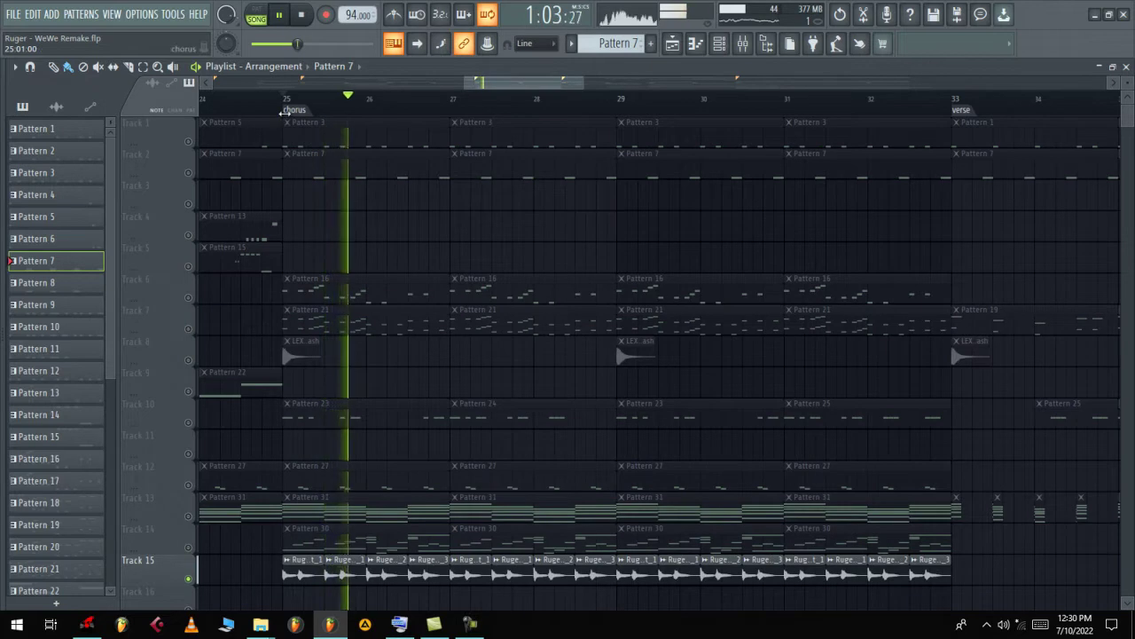
{"action": "double_click", "coordinate": [284, 110]}
View the sampler settings of the Part_1 audio clip on Track 15, close them and stop playback
{"action": "double_click", "coordinate": [329, 575]}
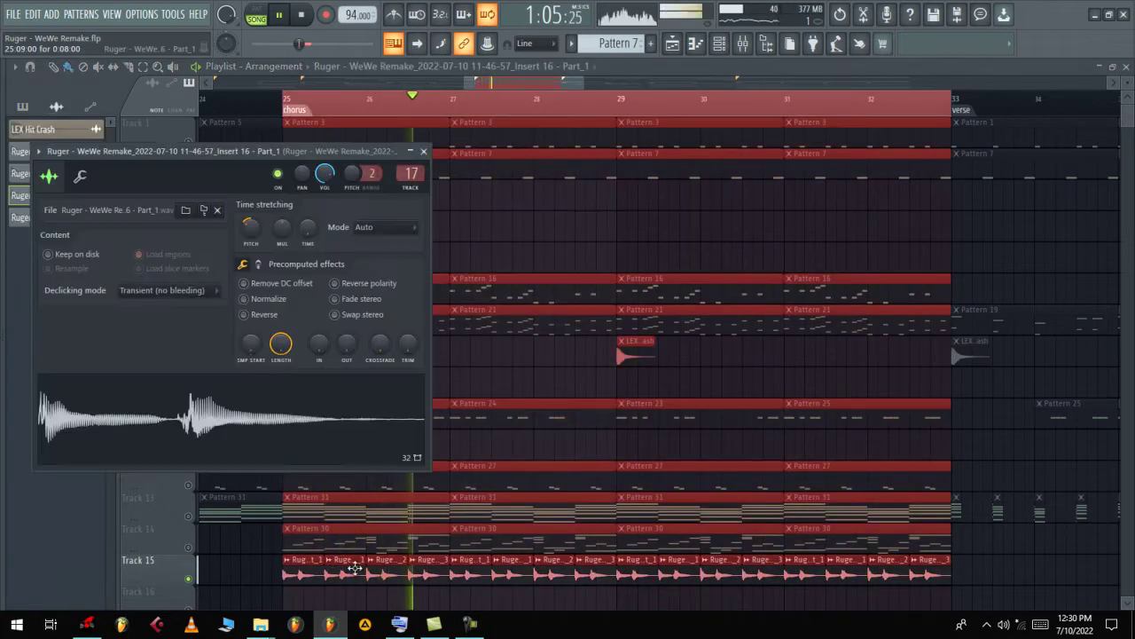
{"action": "key", "text": "Escape"}
{"action": "key", "text": "space"}
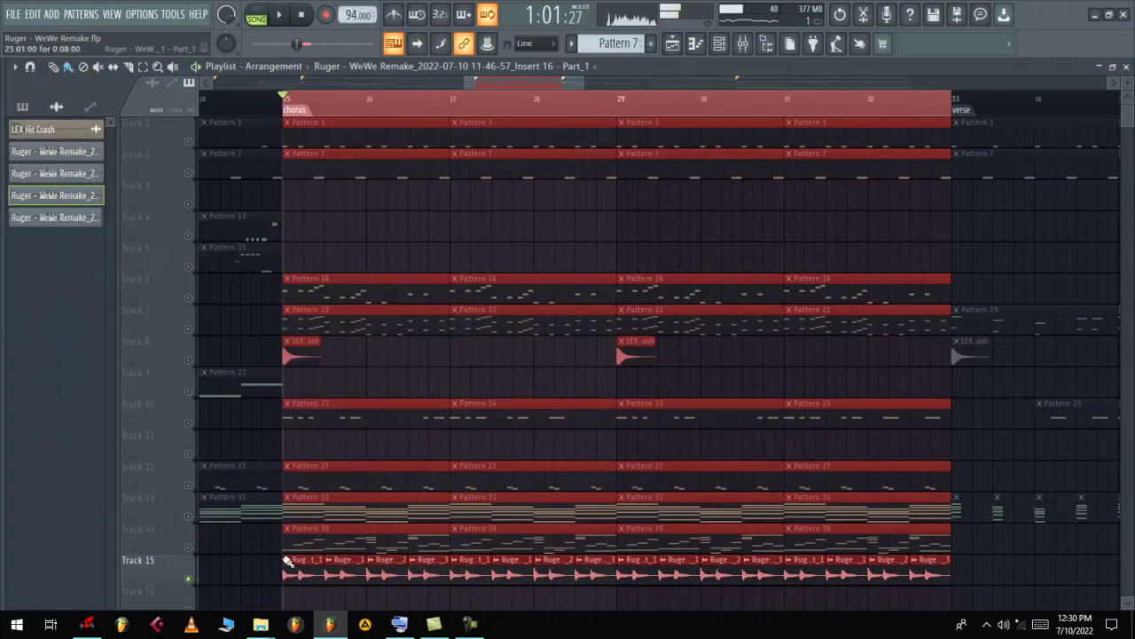
Enable Track 14 for playback and open its Pattern 30 clip in the piano roll
{"action": "left_click", "coordinate": [263, 545]}
{"action": "left_click", "coordinate": [198, 541]}
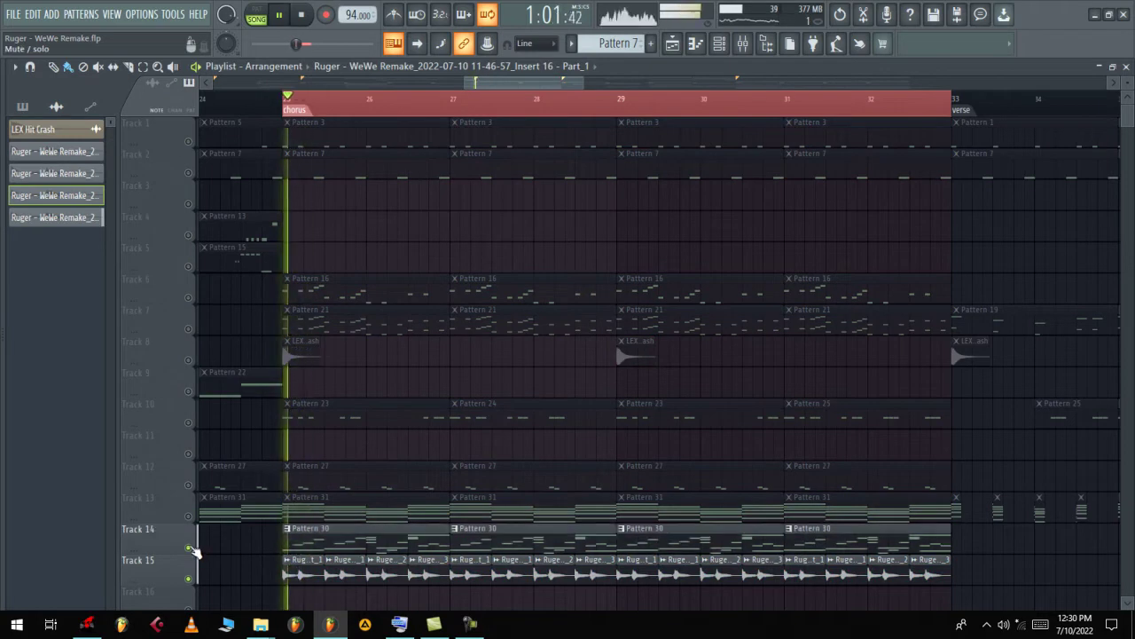
{"action": "double_click", "coordinate": [301, 543]}
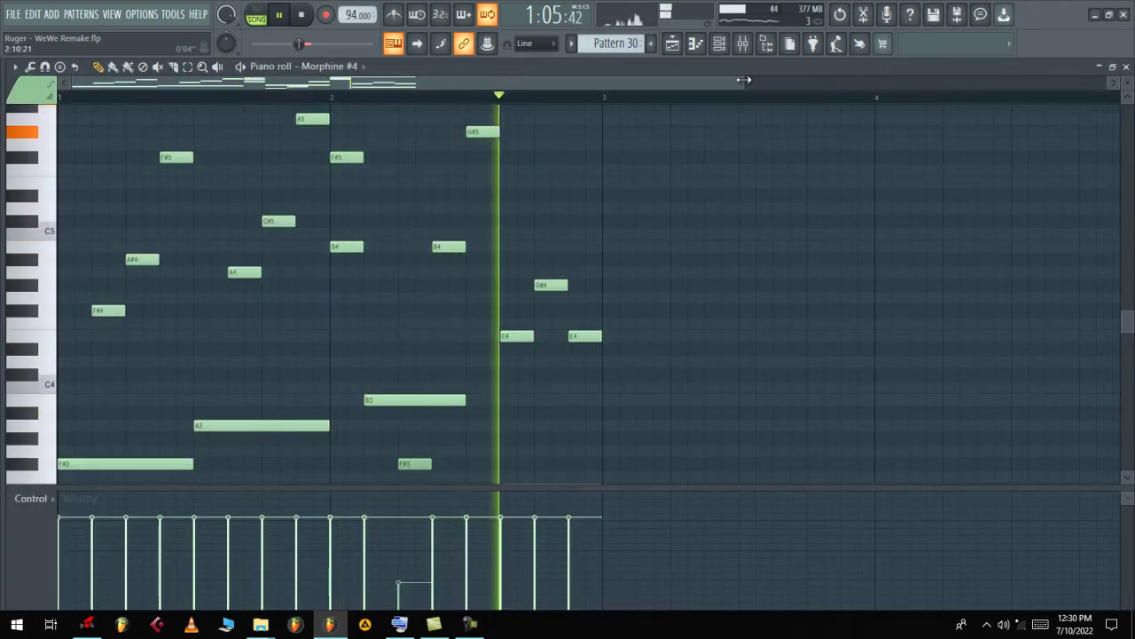
Examine all the notes of Pattern 30 and the Morphine #4 instrument that plays them
{"action": "left_click_drag", "start_coordinate": [743, 83], "coordinate": [465, 83]}
{"action": "scroll", "coordinate": [532, 145], "scroll_direction": "up", "scroll_amount": 3}
{"action": "scroll", "coordinate": [524, 140], "scroll_direction": "down", "scroll_amount": 3}
{"action": "left_click_drag", "start_coordinate": [1125, 82], "coordinate": [1125, 92]}
{"action": "left_click", "coordinate": [719, 44]}
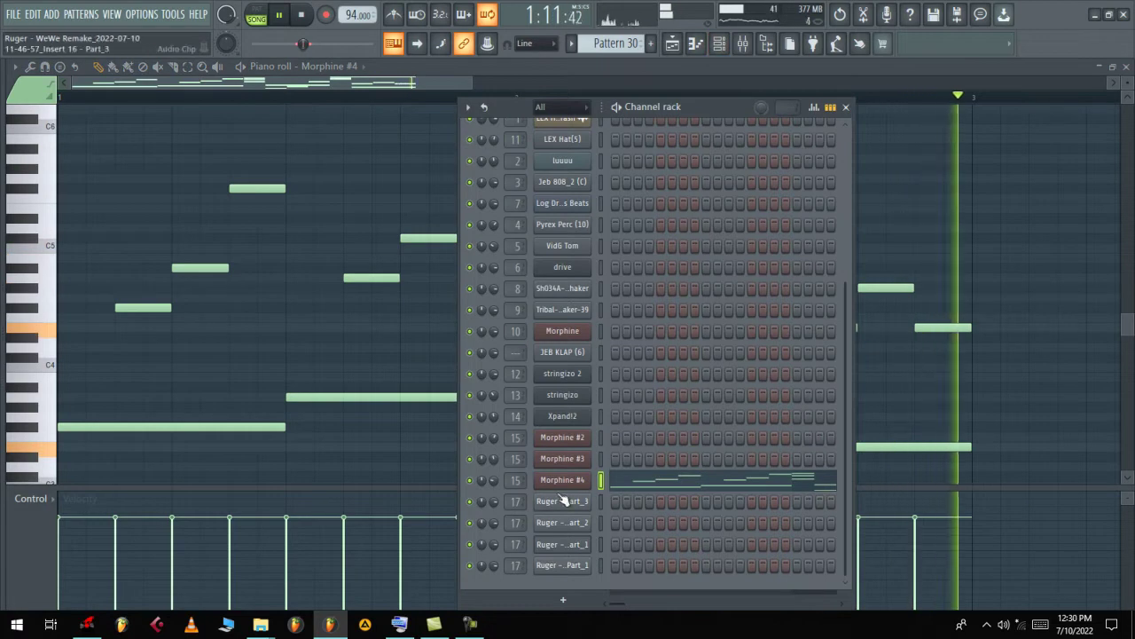
{"action": "left_click", "coordinate": [495, 474]}
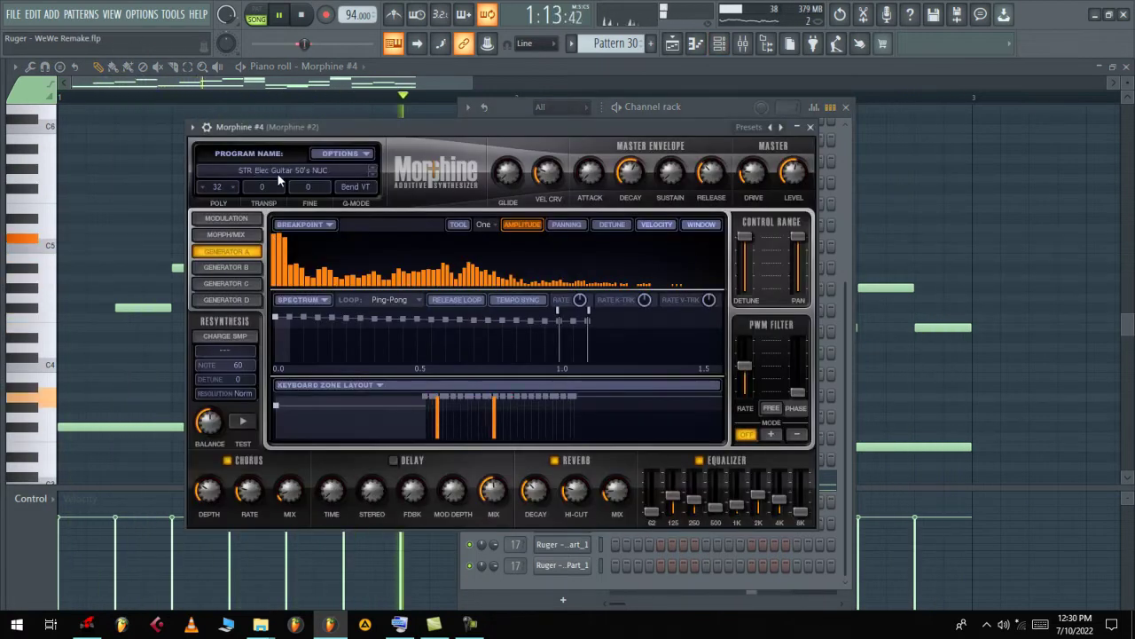
Return to the playlist, solo Track 13 and open its Pattern 31 clip in the piano roll
{"action": "left_click", "coordinate": [673, 43]}
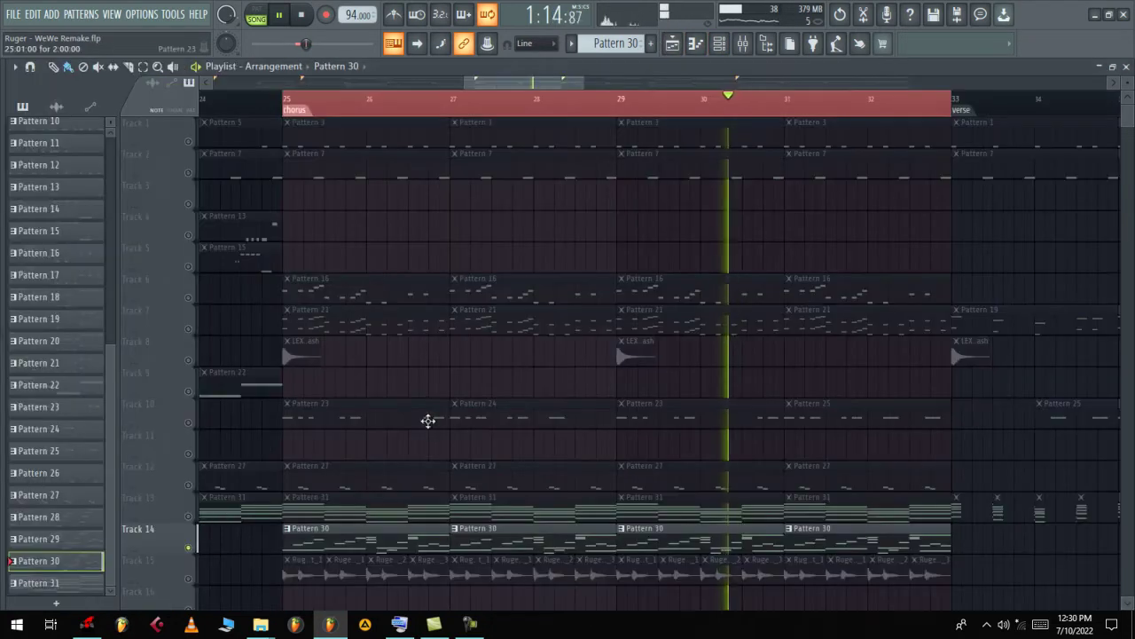
{"action": "left_click", "coordinate": [194, 513]}
{"action": "double_click", "coordinate": [314, 503]}
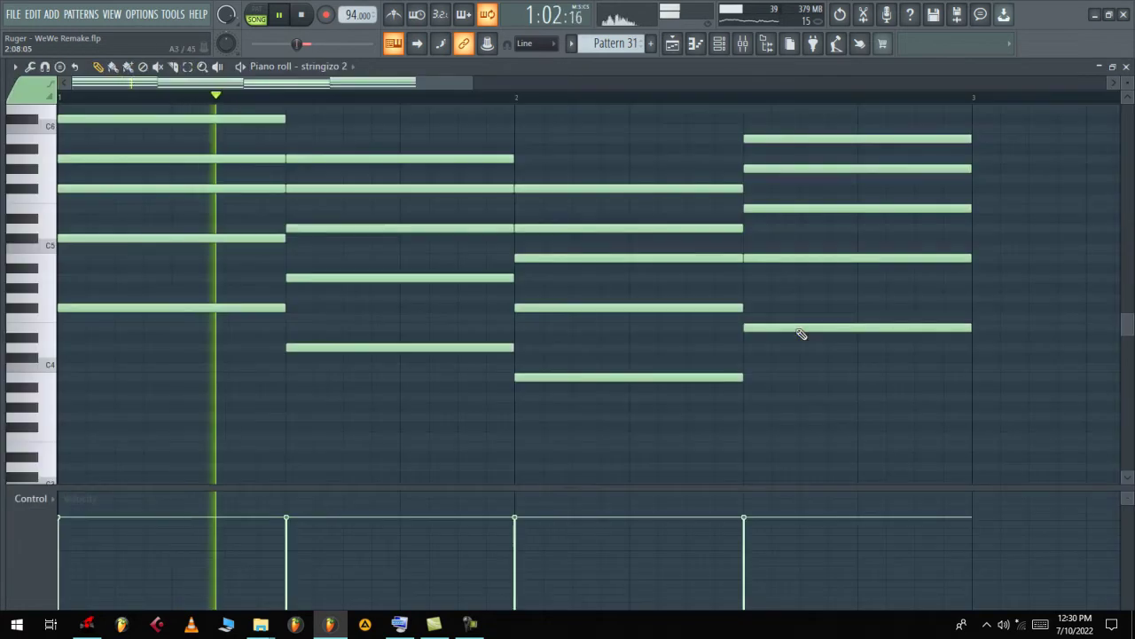
Inspect the sounds loaded in the stringizo 2 and stringizo instruments used by Pattern 31
{"action": "left_click", "coordinate": [720, 43]}
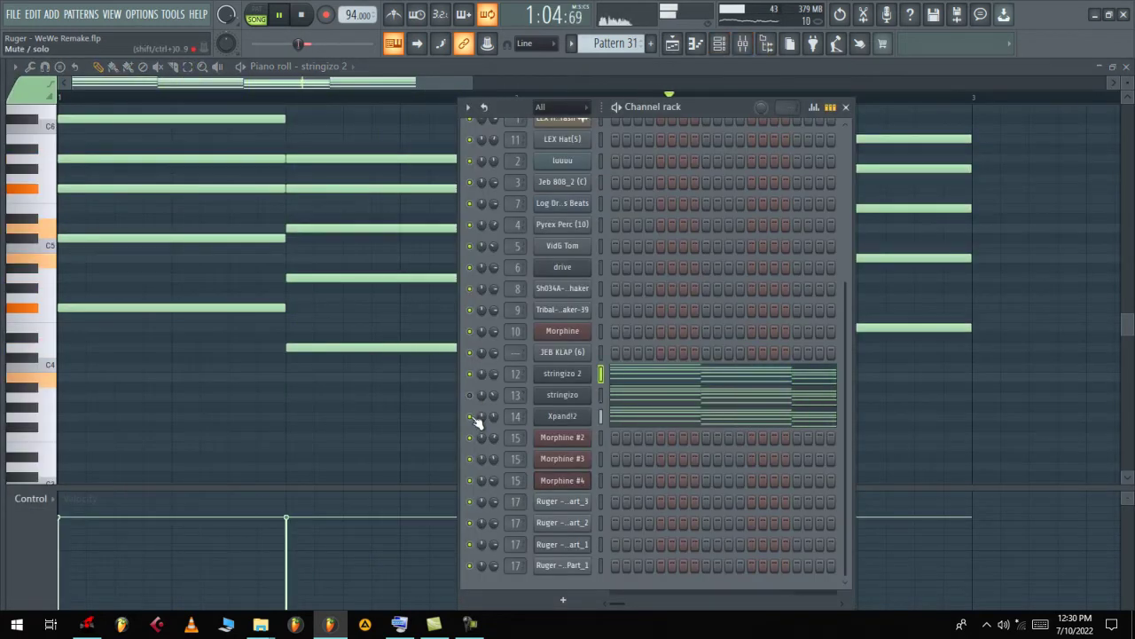
{"action": "left_click", "coordinate": [564, 394]}
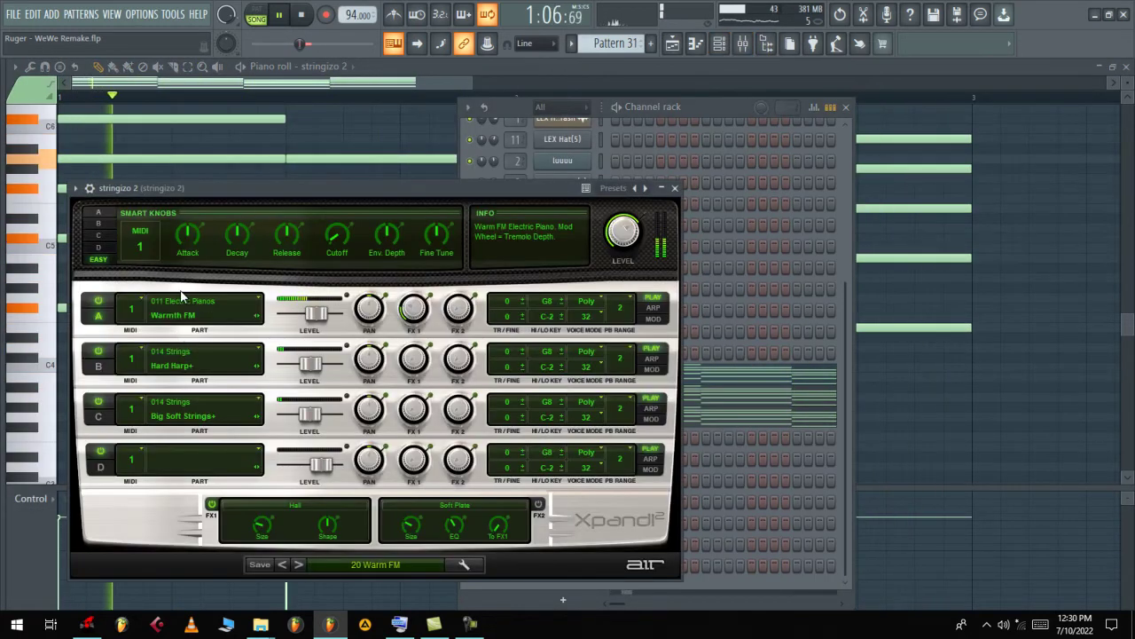
{"action": "left_click", "coordinate": [737, 106]}
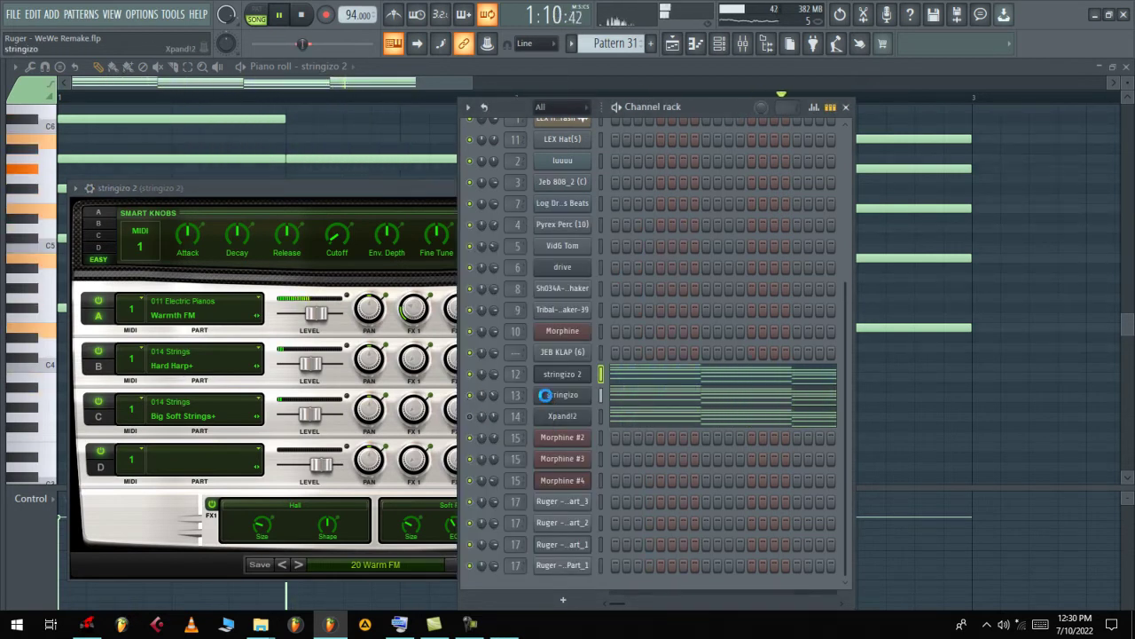
{"action": "left_click", "coordinate": [550, 400]}
{"action": "left_click", "coordinate": [722, 107]}
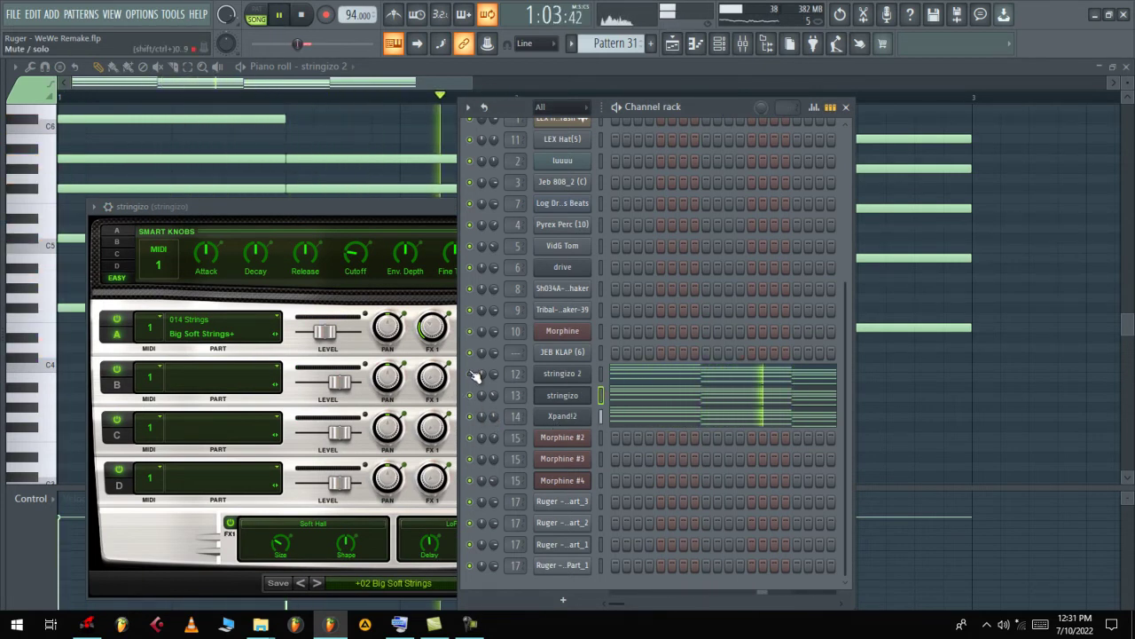
Open the Xpand!2 instrument and pick Mother Of All Pads from the Soft Pads sounds for part A
{"action": "left_click", "coordinate": [565, 417]}
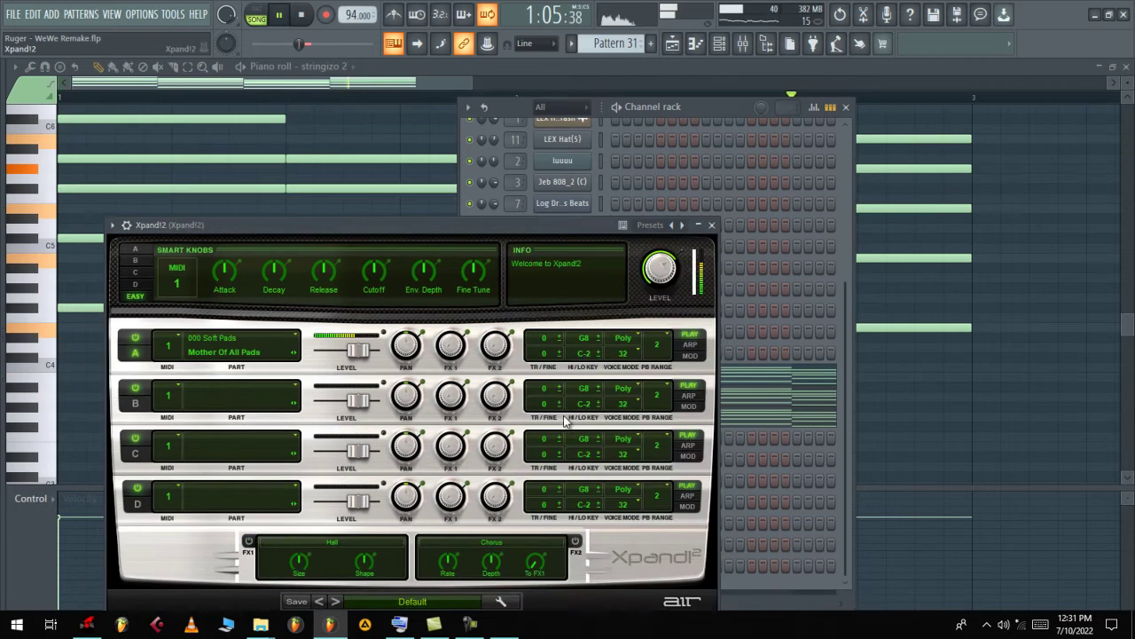
{"action": "left_click", "coordinate": [225, 343]}
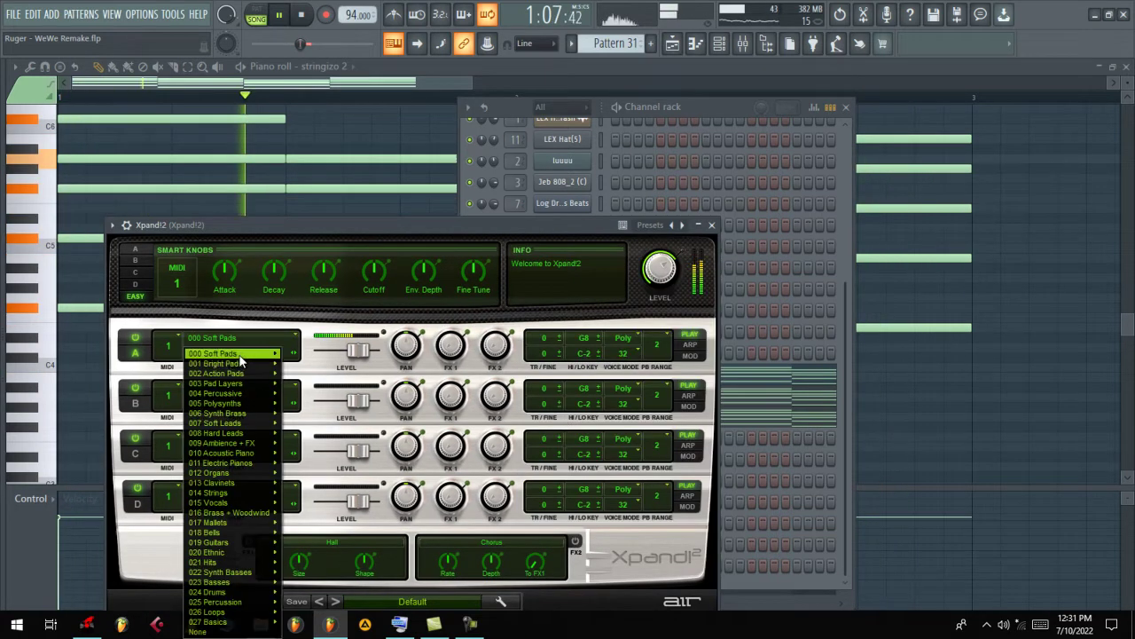
{"action": "mouse_move", "coordinate": [237, 365]}
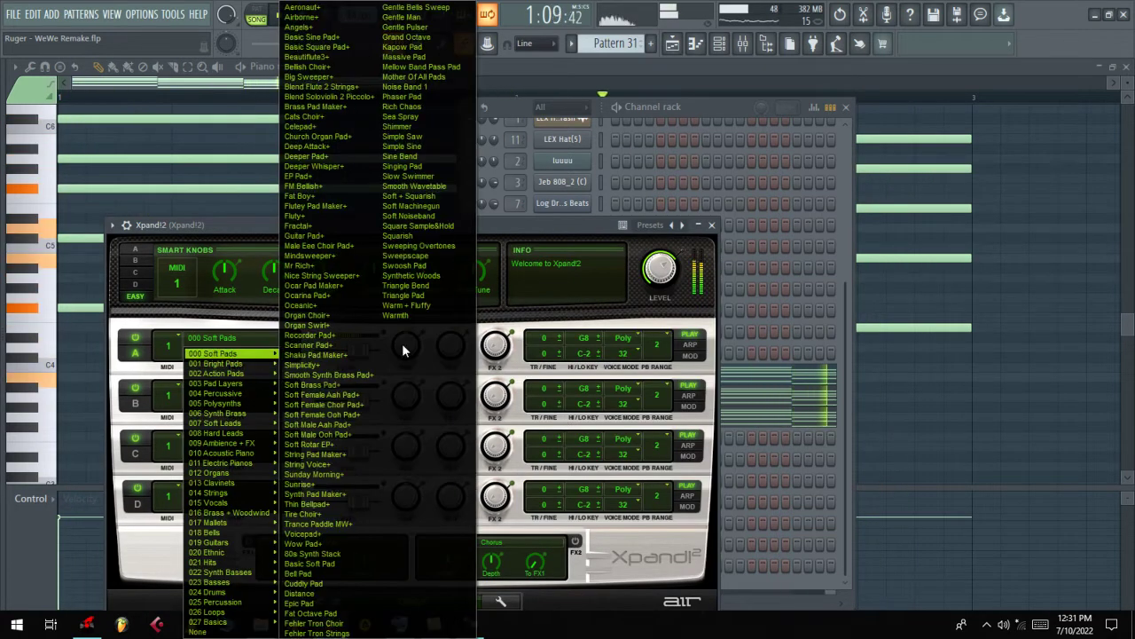
{"action": "left_click", "coordinate": [411, 78]}
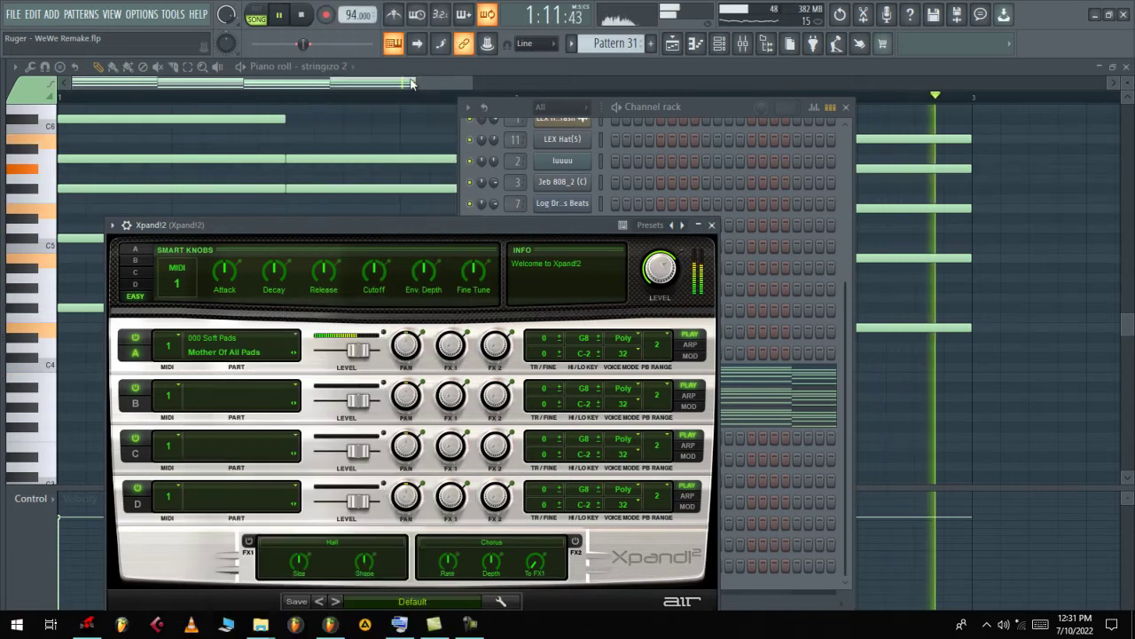
Return to the playlist, solo Track 12 and open its Pattern 27 clip in the piano roll
{"action": "left_click", "coordinate": [673, 44]}
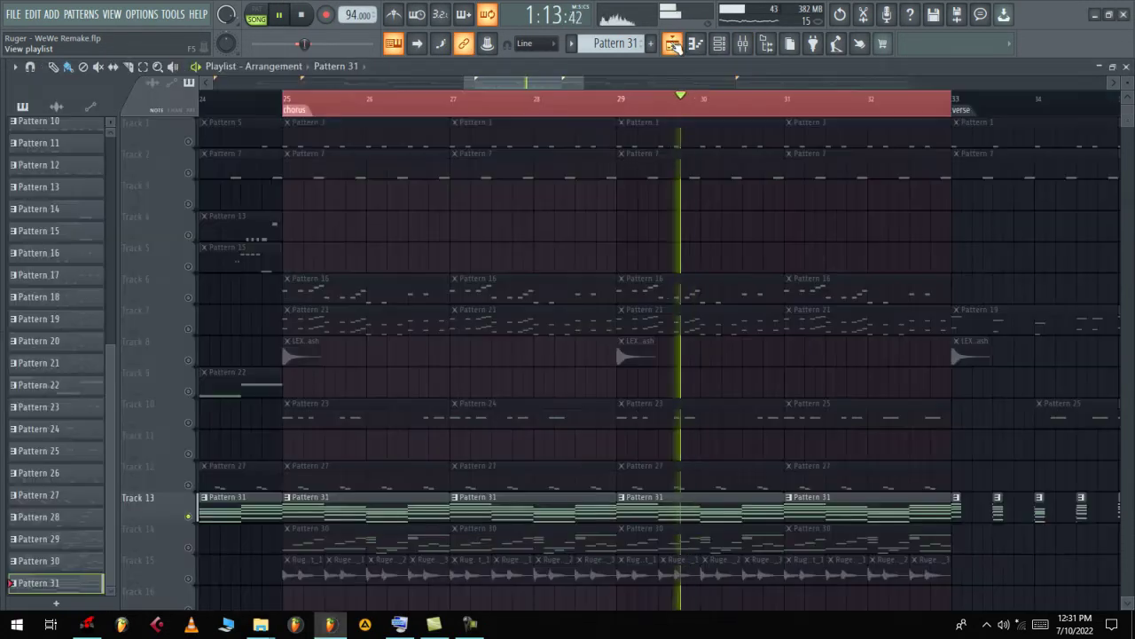
{"action": "left_click", "coordinate": [197, 485]}
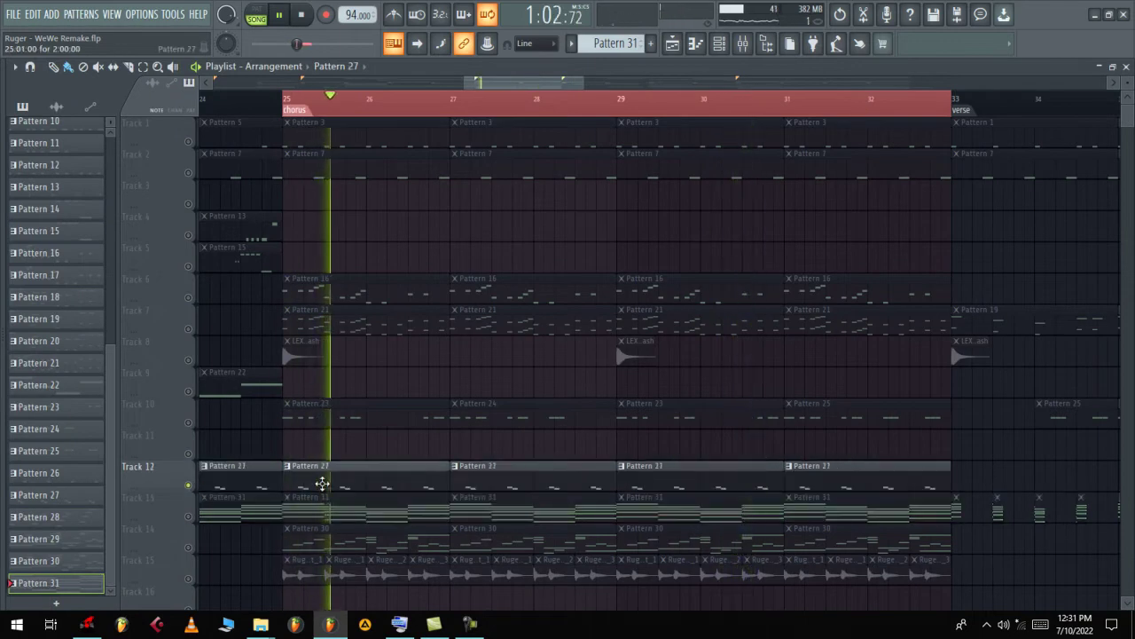
{"action": "double_click", "coordinate": [322, 483]}
Inspect the program loaded in the Morphine instrument that plays Pattern 27
{"action": "left_click", "coordinate": [719, 44]}
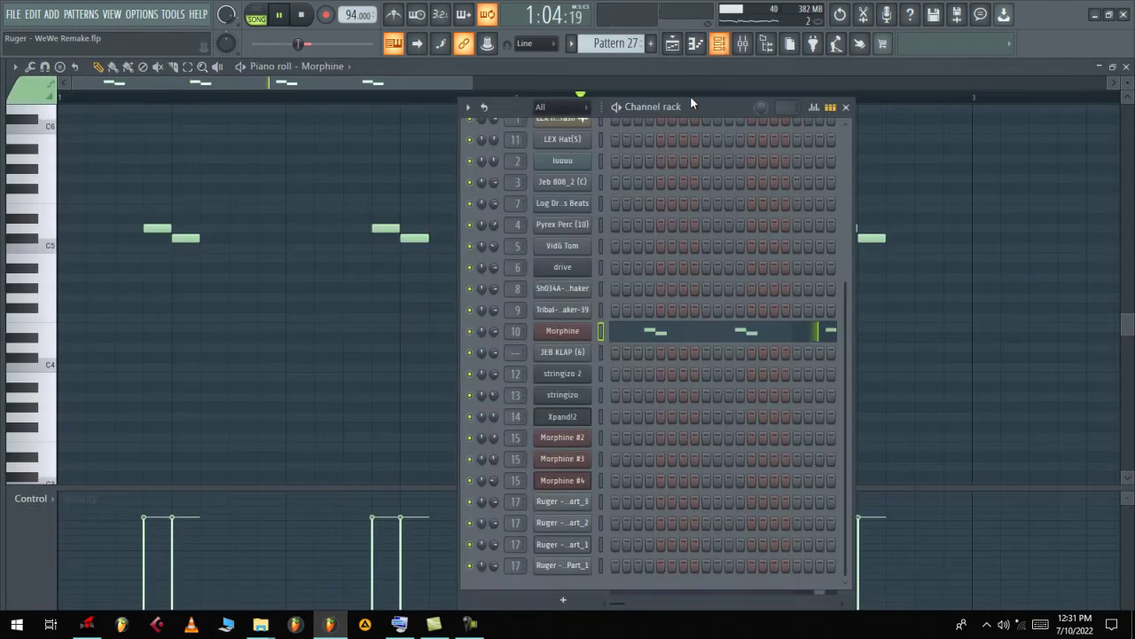
{"action": "left_click", "coordinate": [553, 330]}
{"action": "left_click", "coordinate": [719, 43]}
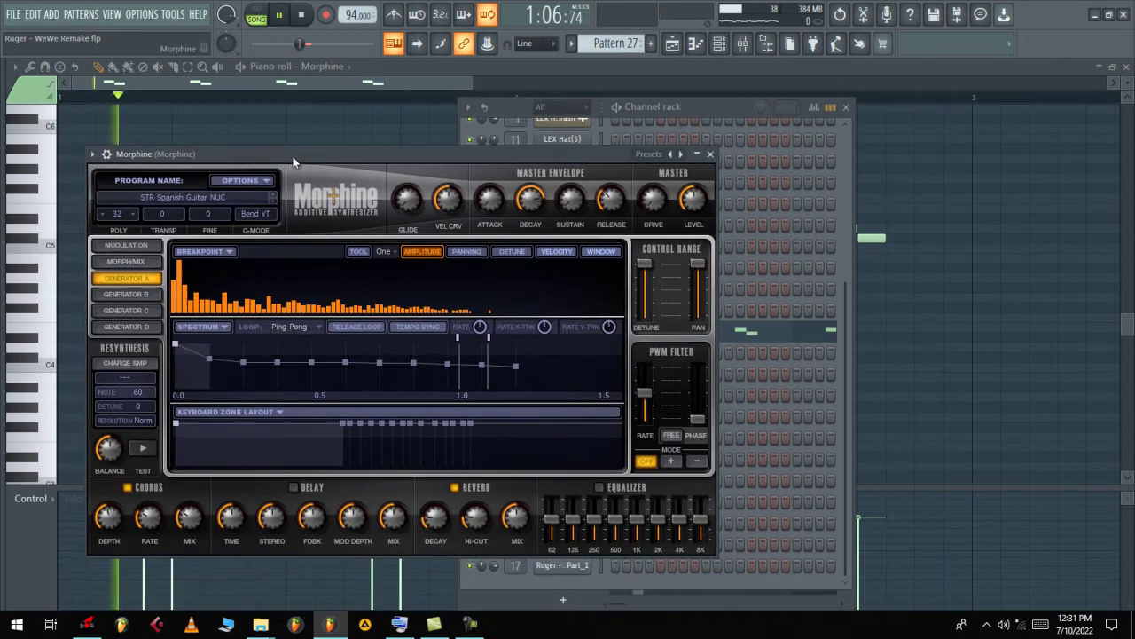
Go back to the playlist and view the notes of Pattern 23 and Pattern 24 on Track 10
{"action": "left_click", "coordinate": [695, 46]}
{"action": "left_click", "coordinate": [693, 48]}
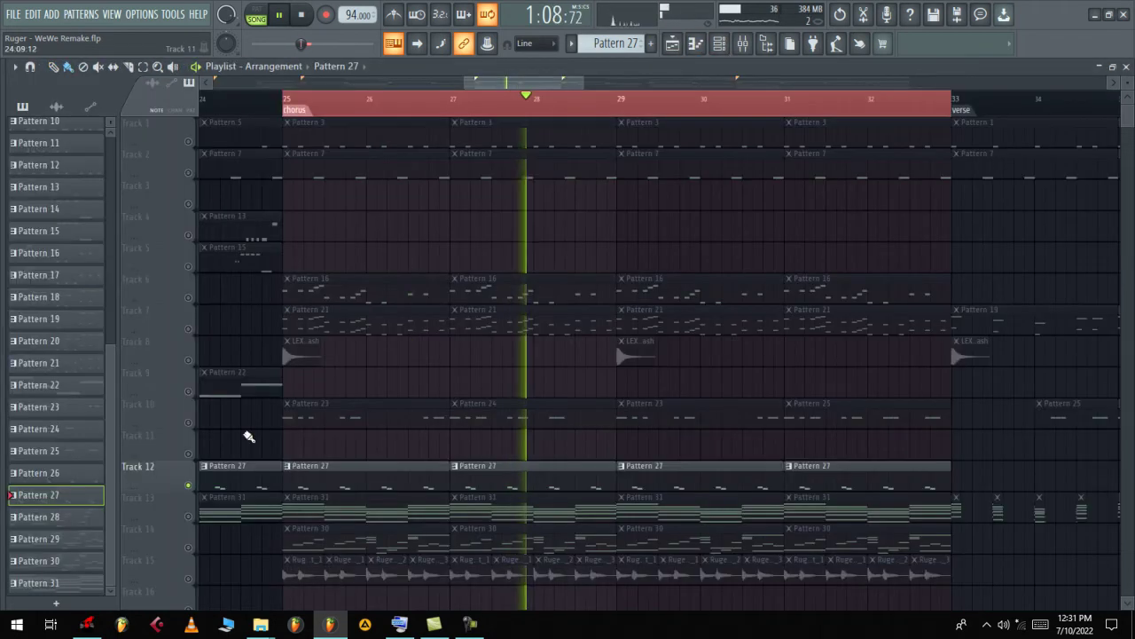
{"action": "double_click", "coordinate": [297, 411]}
{"action": "key", "text": "F7"}
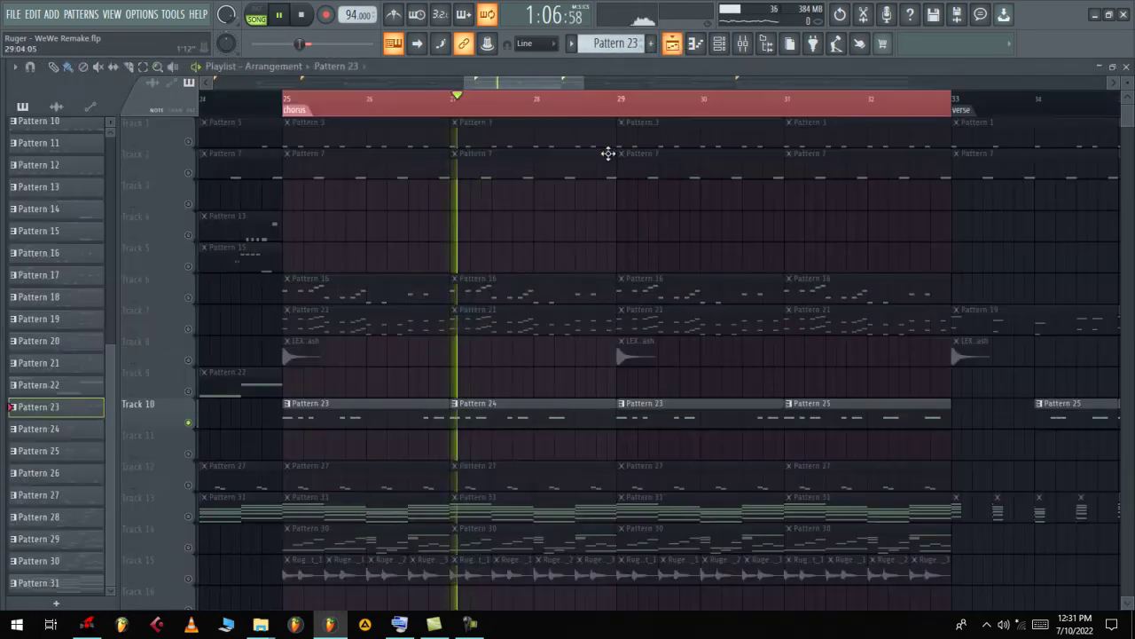
{"action": "double_click", "coordinate": [487, 409]}
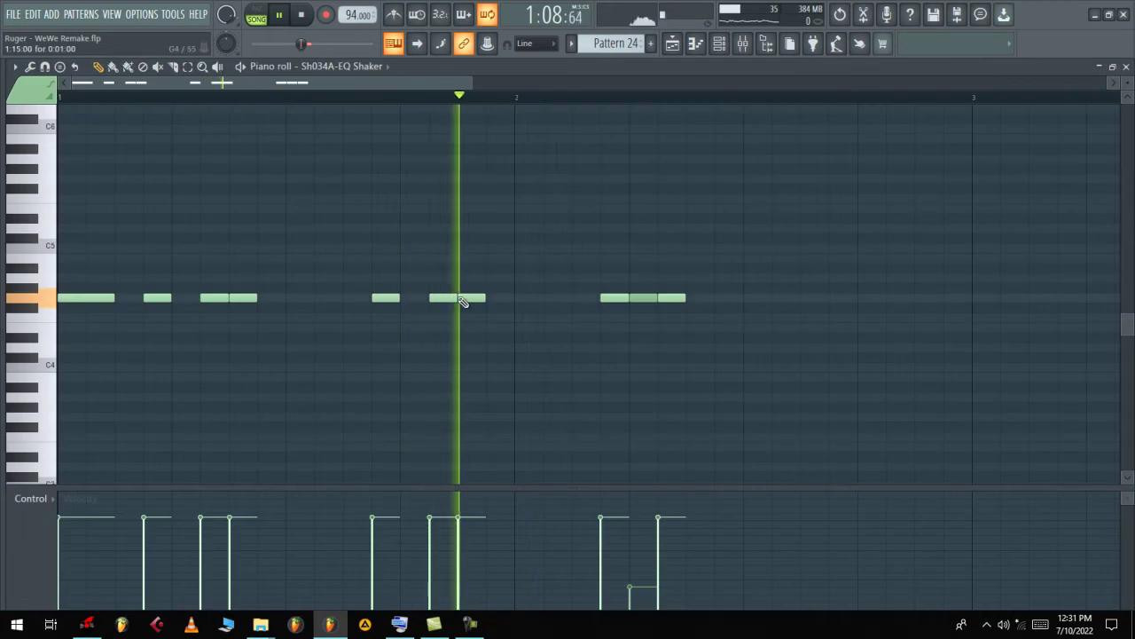
Enable Track 7, mute Track 10 and examine the notes and channels of Pattern 21
{"action": "left_click", "coordinate": [672, 43]}
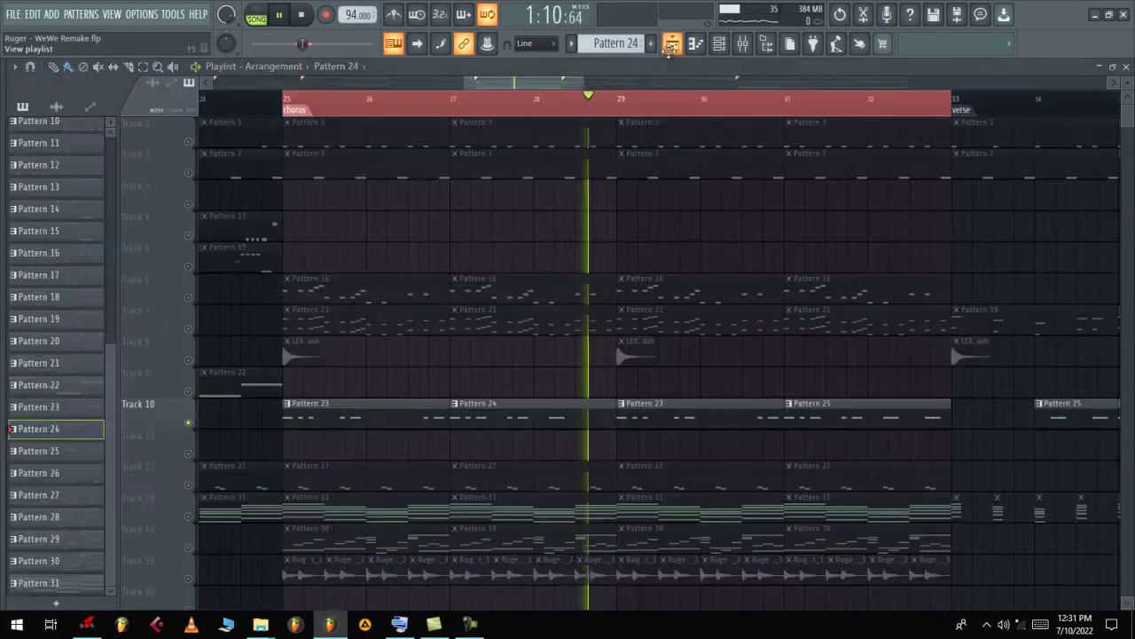
{"action": "left_click", "coordinate": [189, 330]}
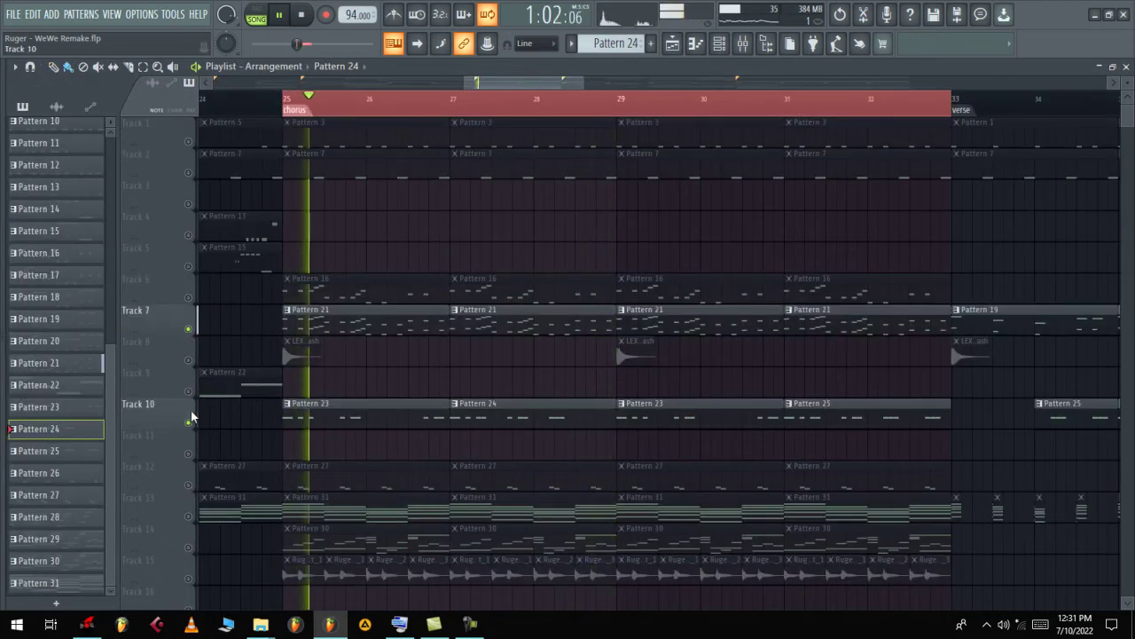
{"action": "left_click", "coordinate": [189, 421]}
{"action": "double_click", "coordinate": [292, 327]}
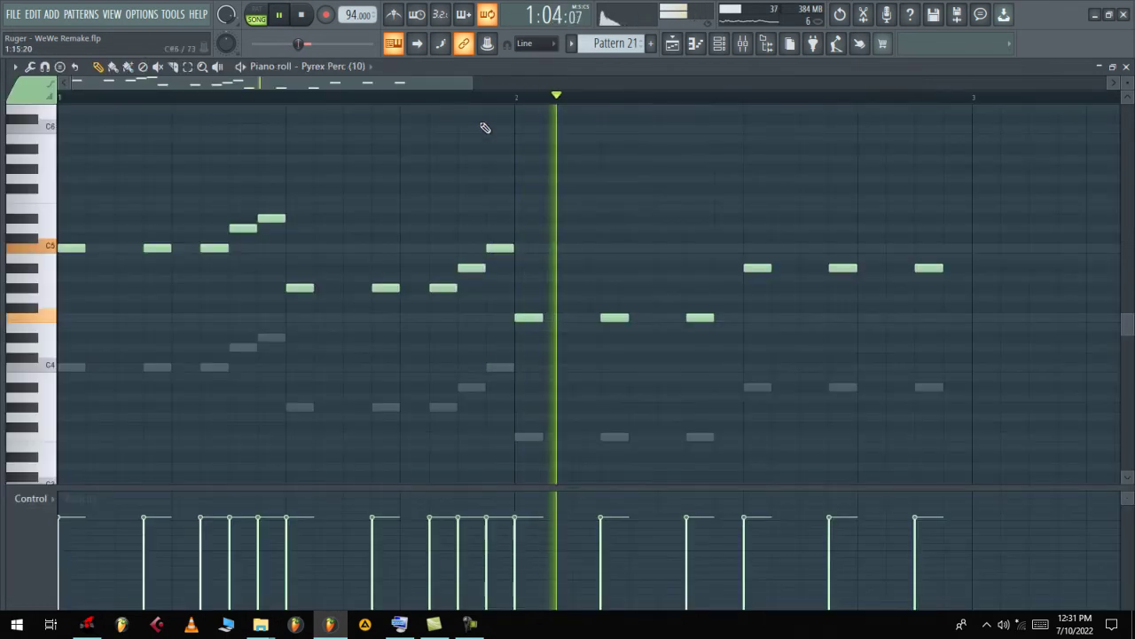
{"action": "left_click", "coordinate": [720, 43]}
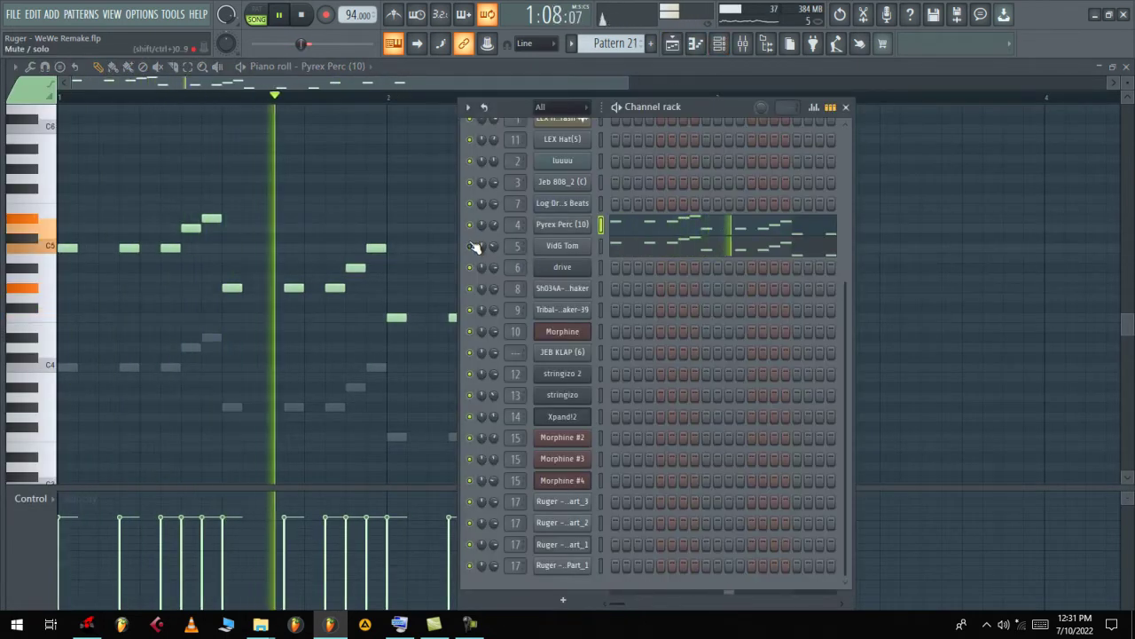
Return to the playlist and open Track 6's Pattern 16 clip in the piano roll
{"action": "left_click", "coordinate": [690, 44]}
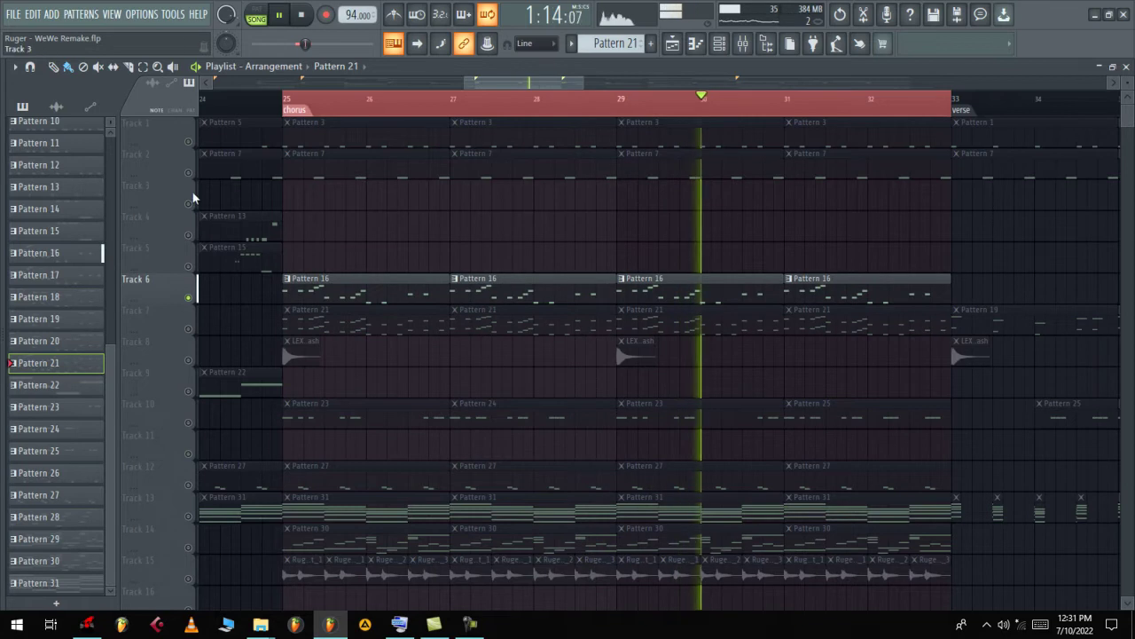
{"action": "double_click", "coordinate": [292, 290]}
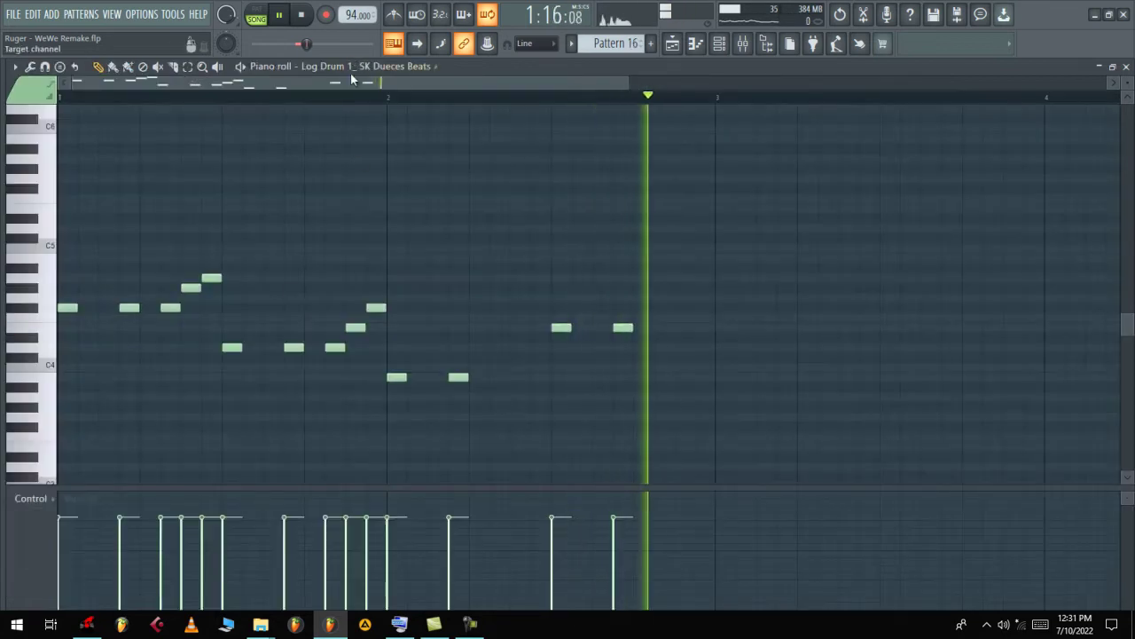
Examine Pattern 16's notes more closely in the piano roll, solo Track 2 in the playlist and view Pattern 7's notes
{"action": "left_click_drag", "start_coordinate": [639, 82], "coordinate": [401, 83]}
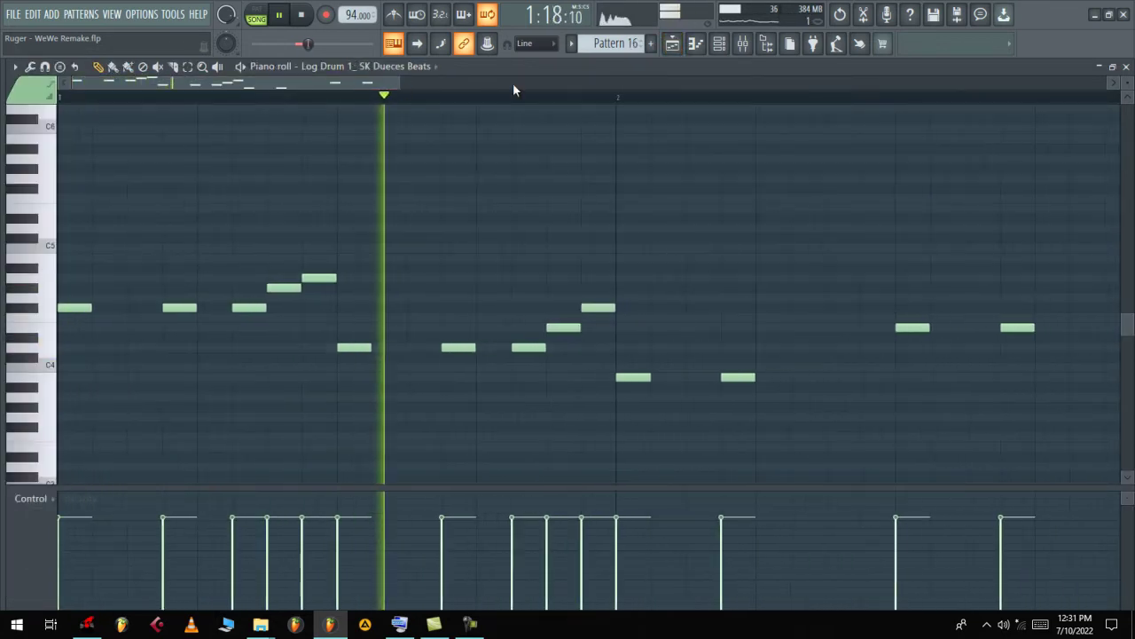
{"action": "key", "text": "F5"}
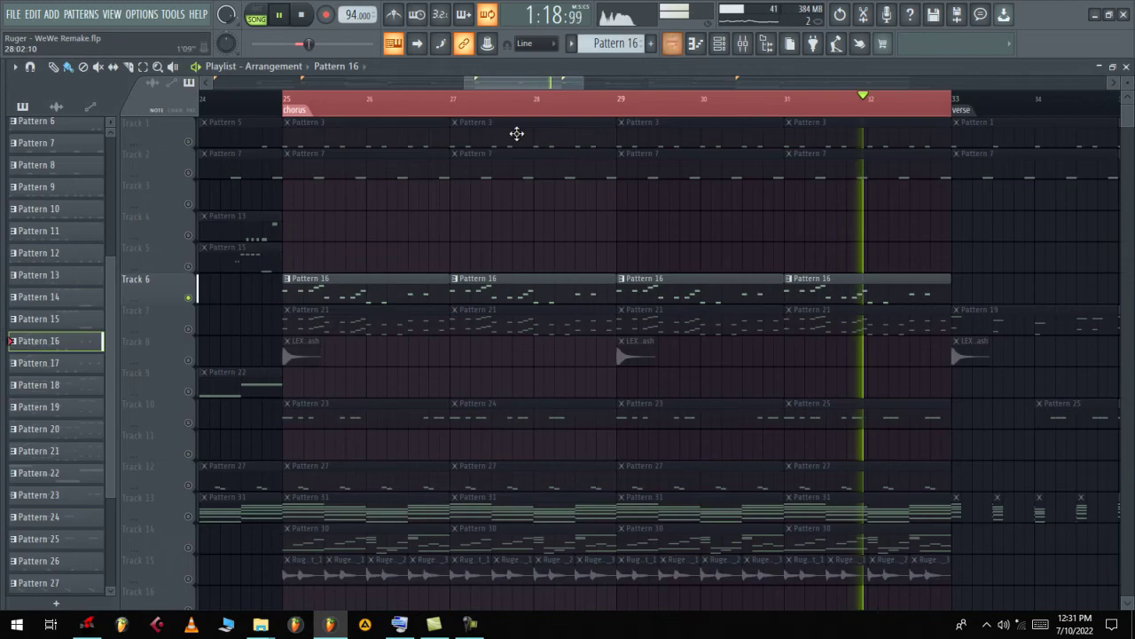
{"action": "right_click", "coordinate": [188, 173]}
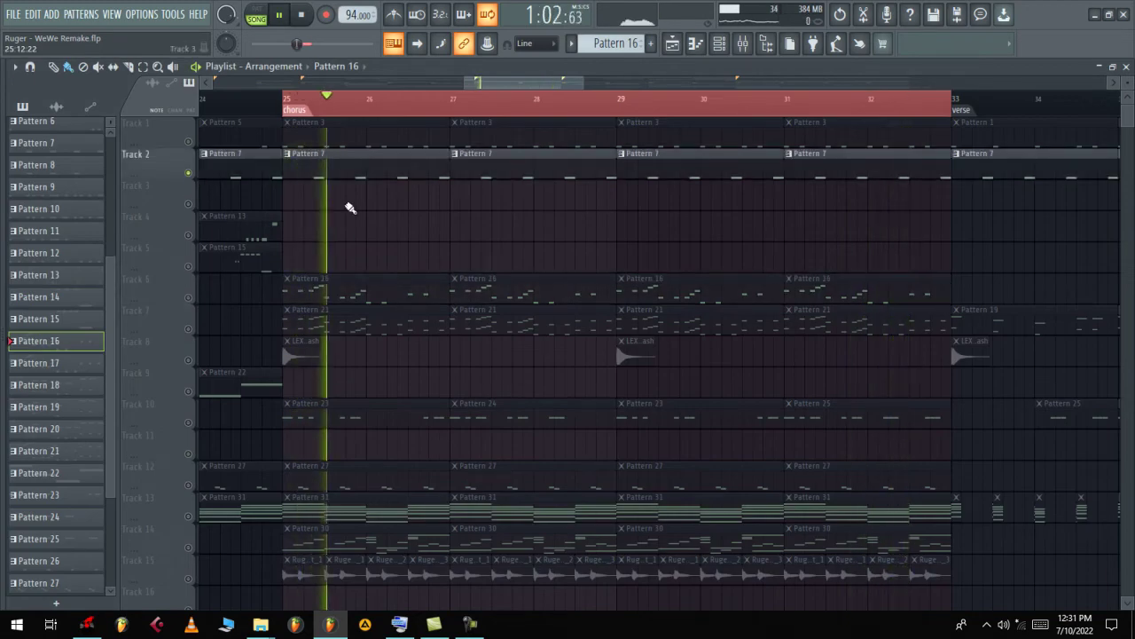
{"action": "double_click", "coordinate": [338, 165]}
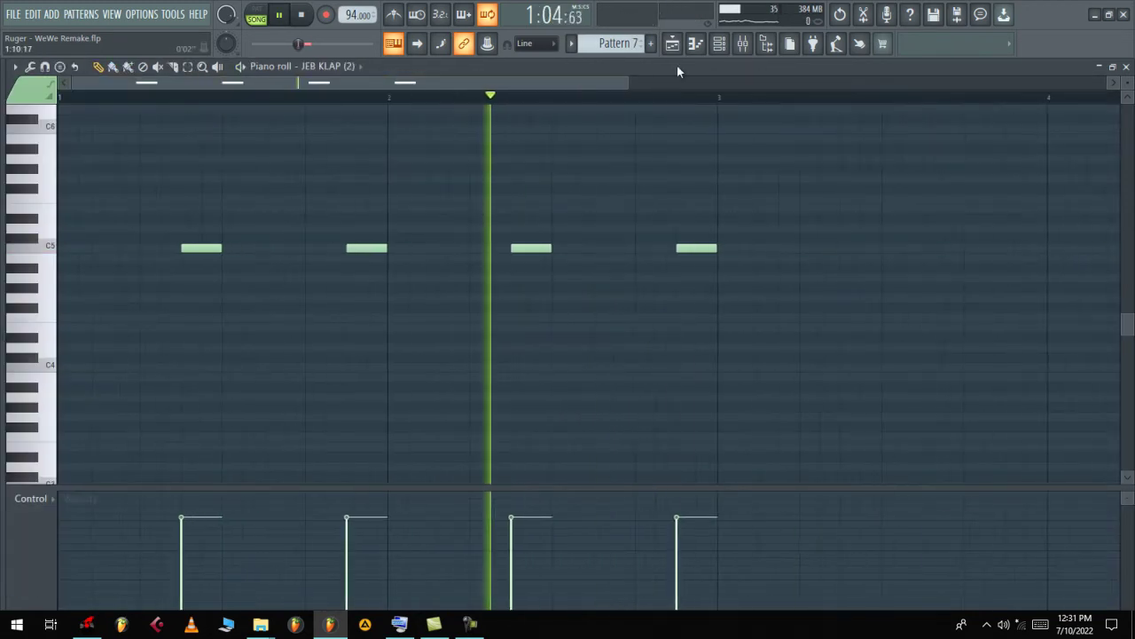
{"action": "left_click", "coordinate": [672, 44]}
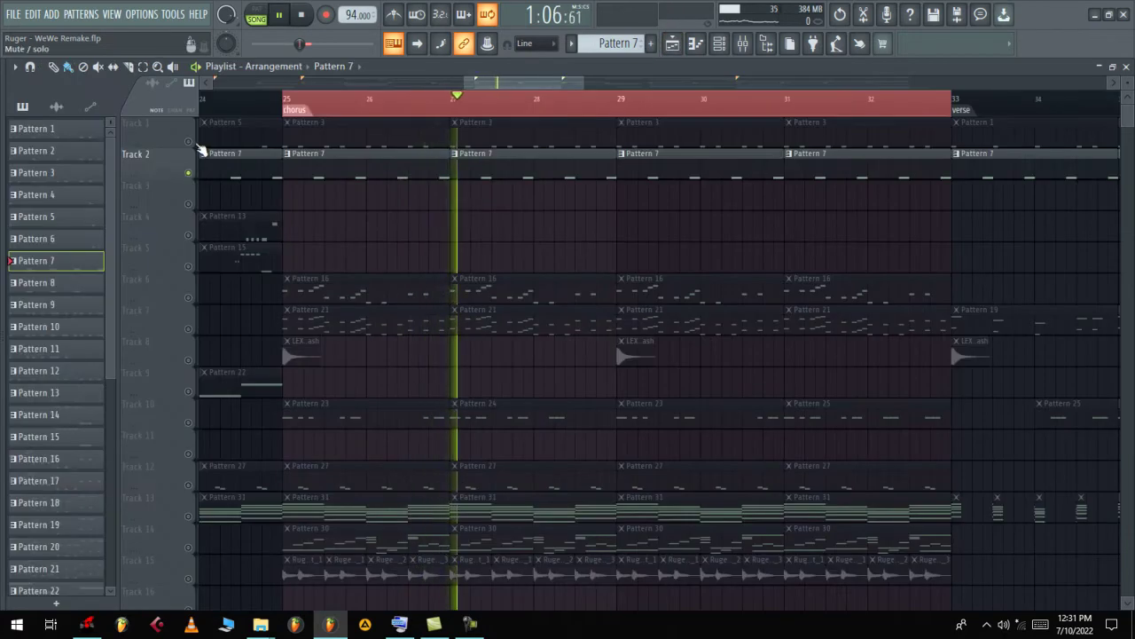
Solo Track 1, enable Track 2 alongside it, and view Pattern 3's kick notes, auditioning the C5 key before returning to the playlist
{"action": "right_click", "coordinate": [190, 142]}
{"action": "left_click", "coordinate": [189, 173]}
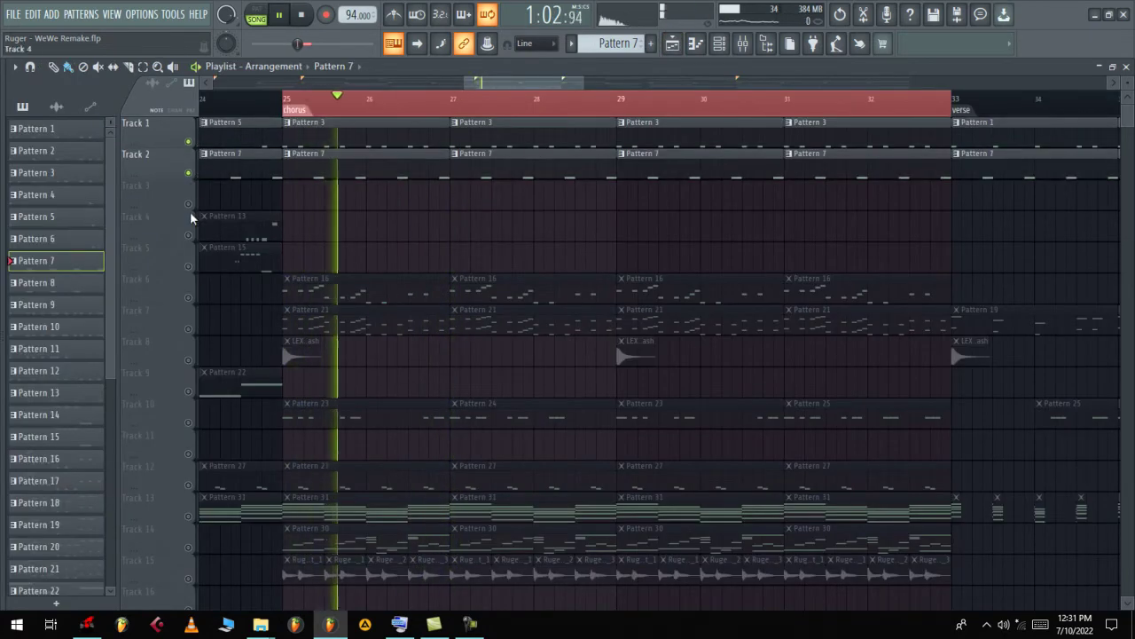
{"action": "double_click", "coordinate": [292, 140]}
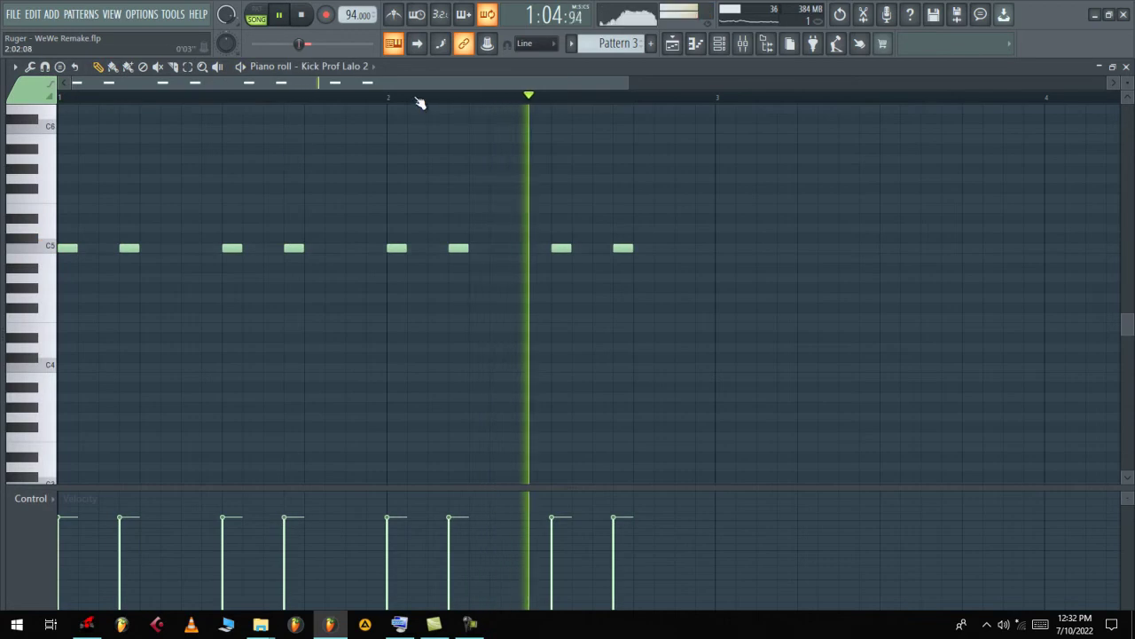
{"action": "key", "text": "space"}
{"action": "left_click", "coordinate": [51, 248]}
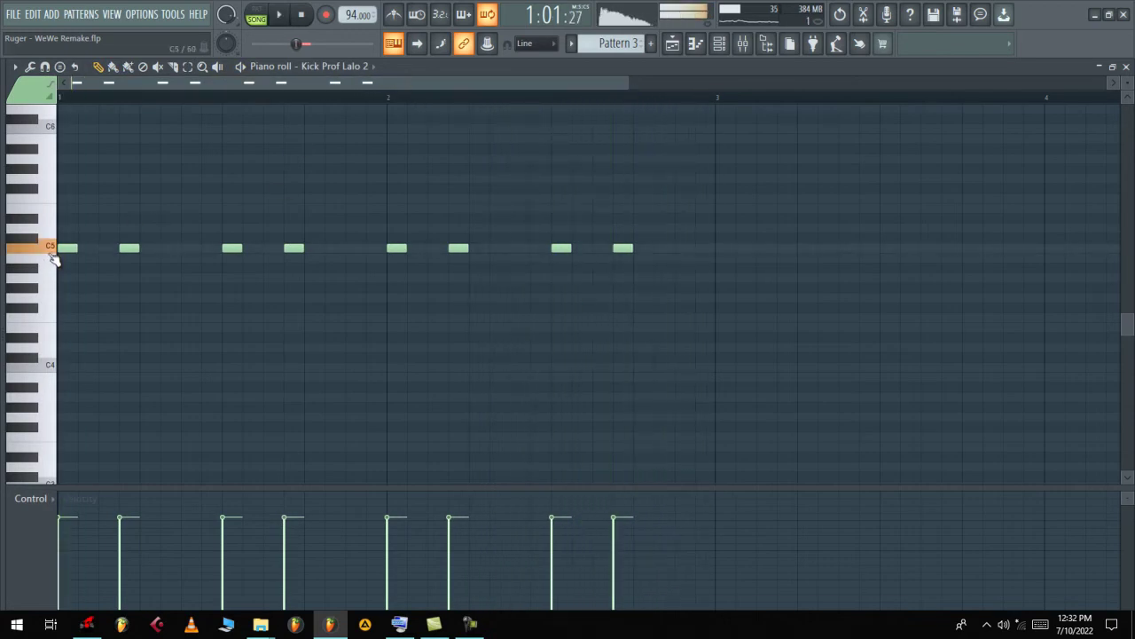
{"action": "left_click", "coordinate": [672, 43]}
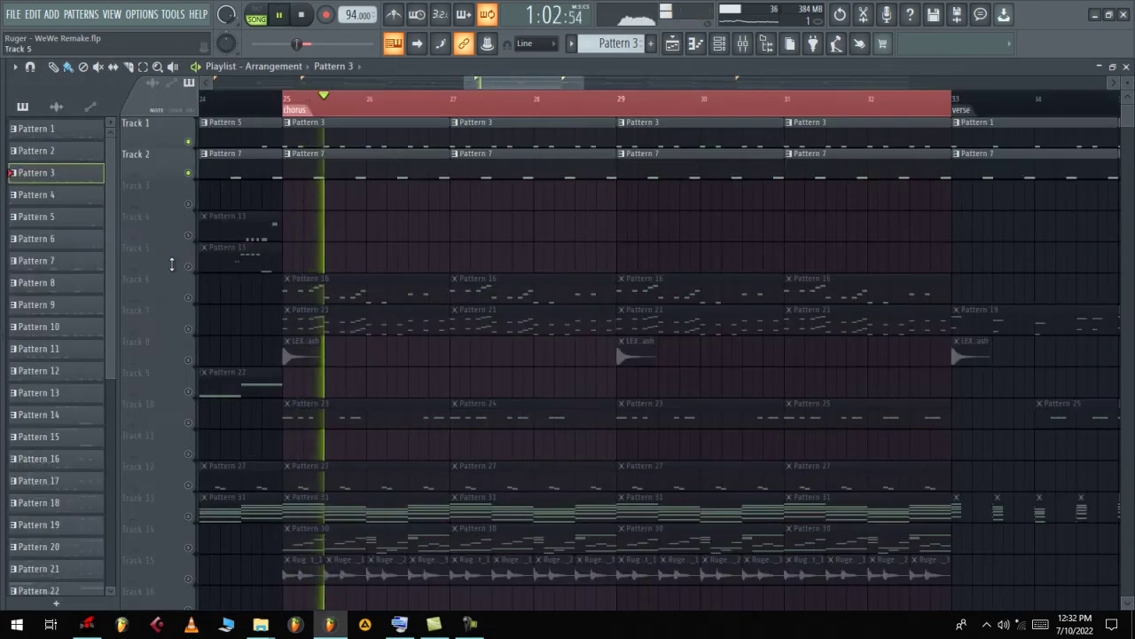
Enable Tracks 6, 10, 7 and 8 one after another while the chorus loop plays
{"action": "left_click", "coordinate": [188, 298]}
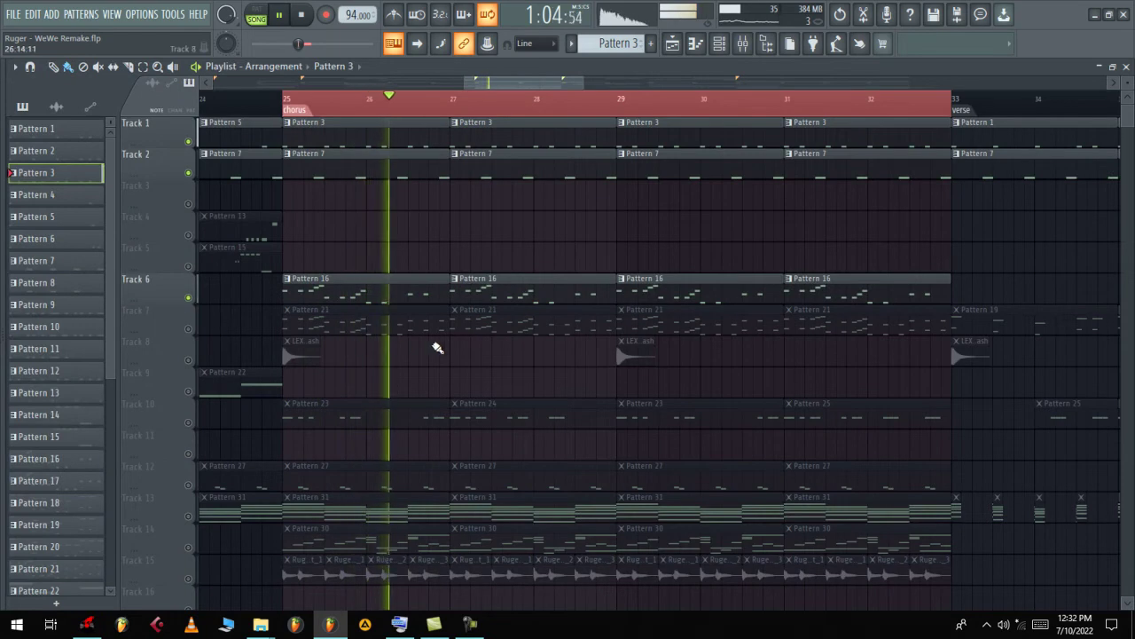
{"action": "left_click_drag", "start_coordinate": [581, 90], "coordinate": [714, 89]}
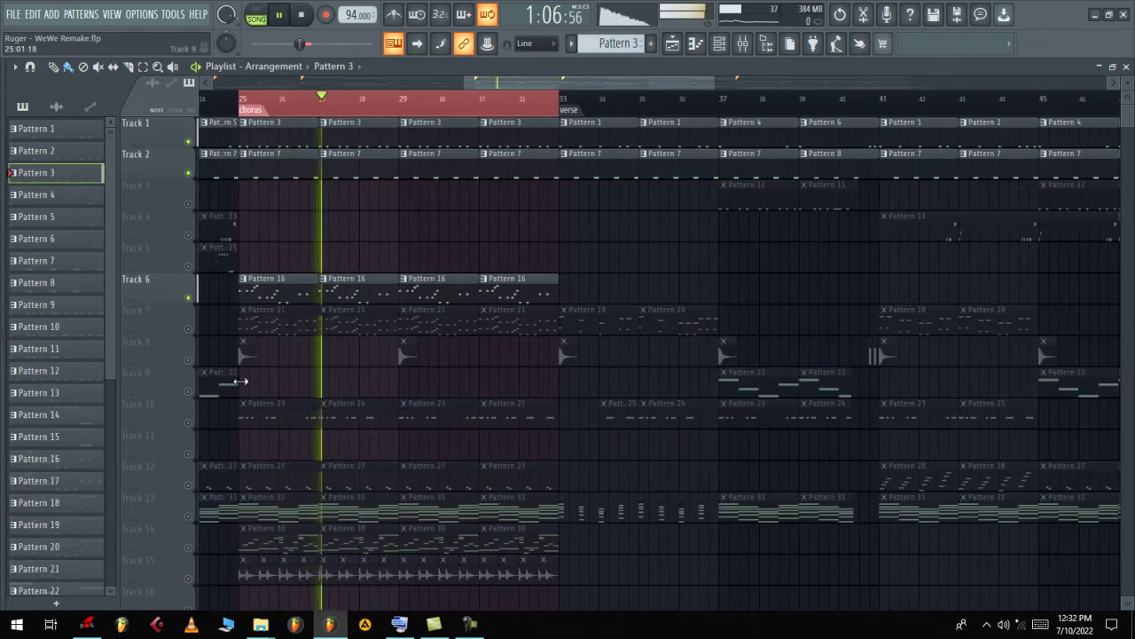
{"action": "left_click", "coordinate": [189, 423]}
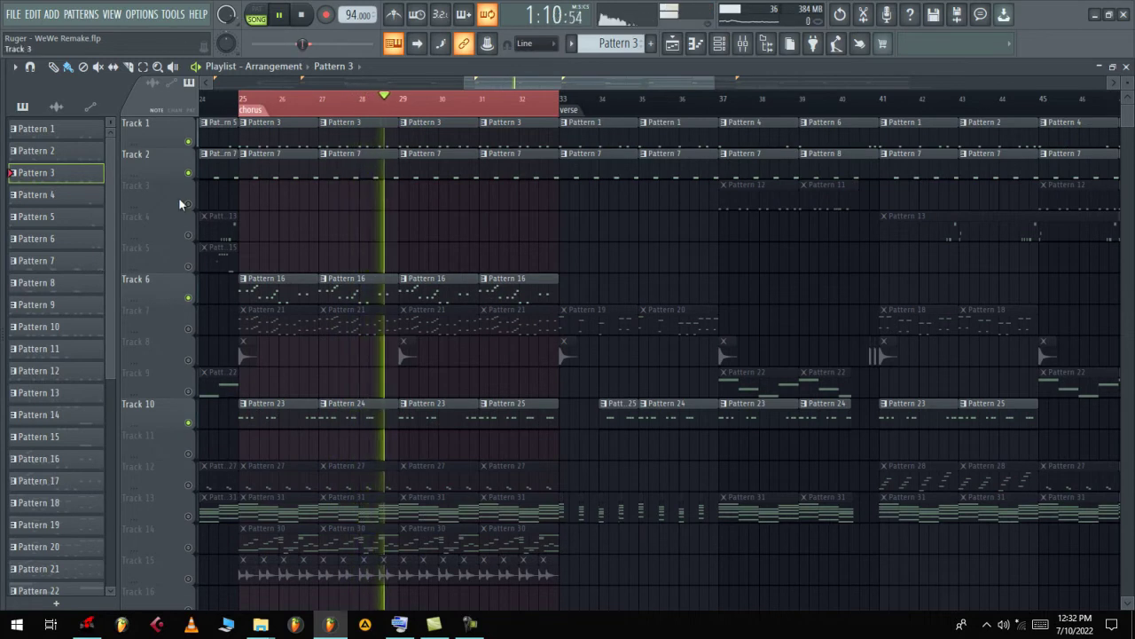
{"action": "left_click", "coordinate": [189, 328]}
{"action": "left_click", "coordinate": [188, 360]}
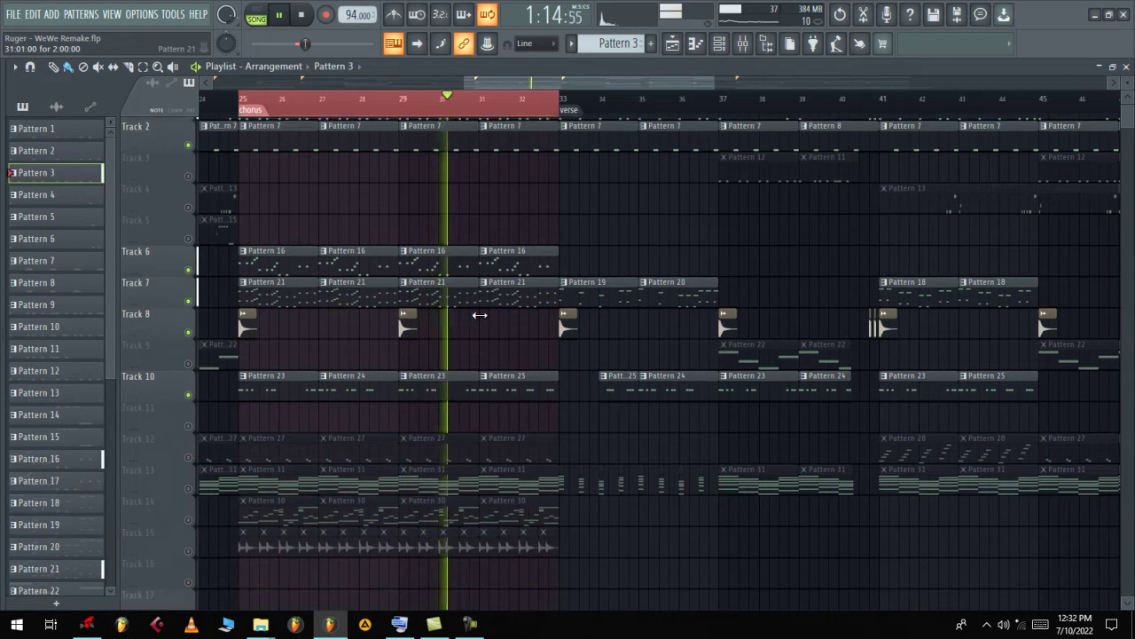
Add Tracks 12, 13, 14 and 15 to the chorus playback by unmuting them
{"action": "left_click", "coordinate": [189, 484]}
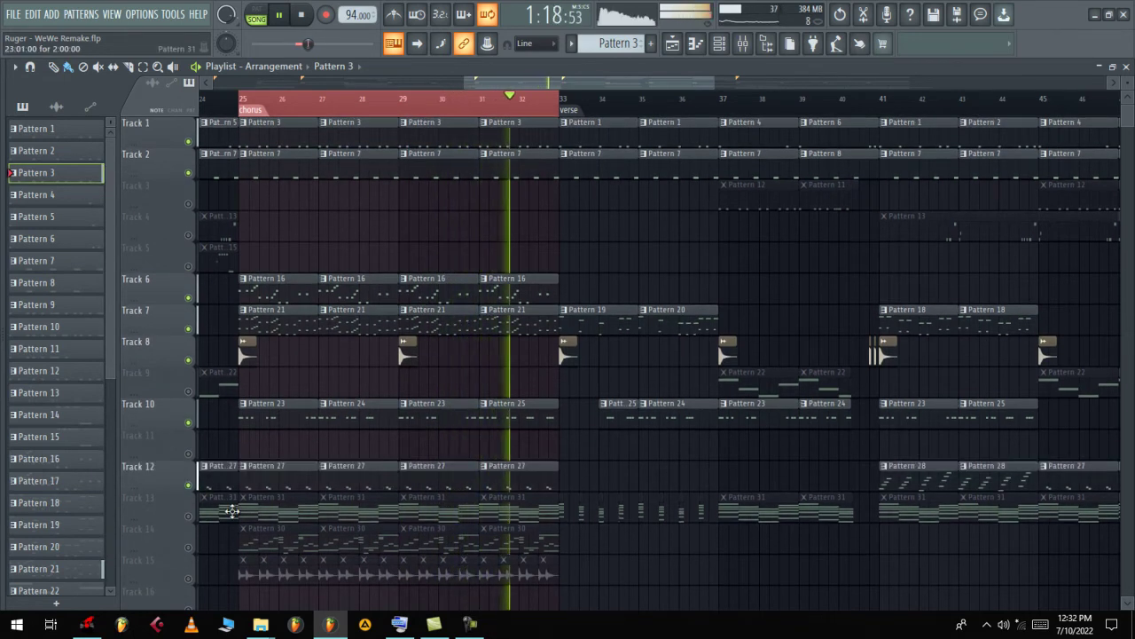
{"action": "left_click", "coordinate": [188, 516]}
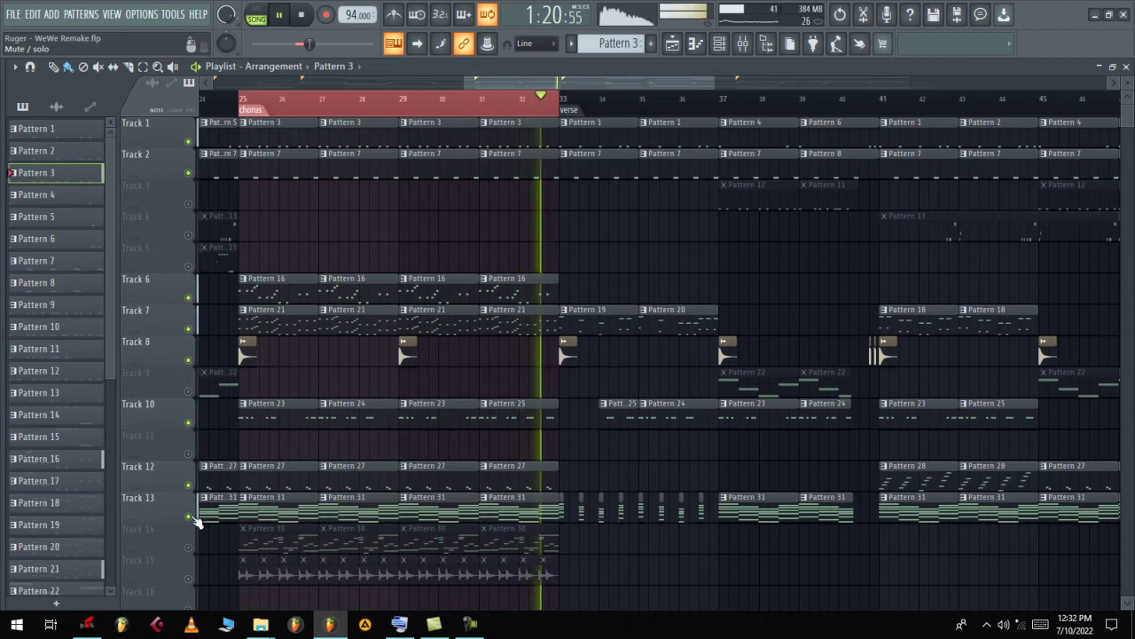
{"action": "left_click", "coordinate": [188, 547]}
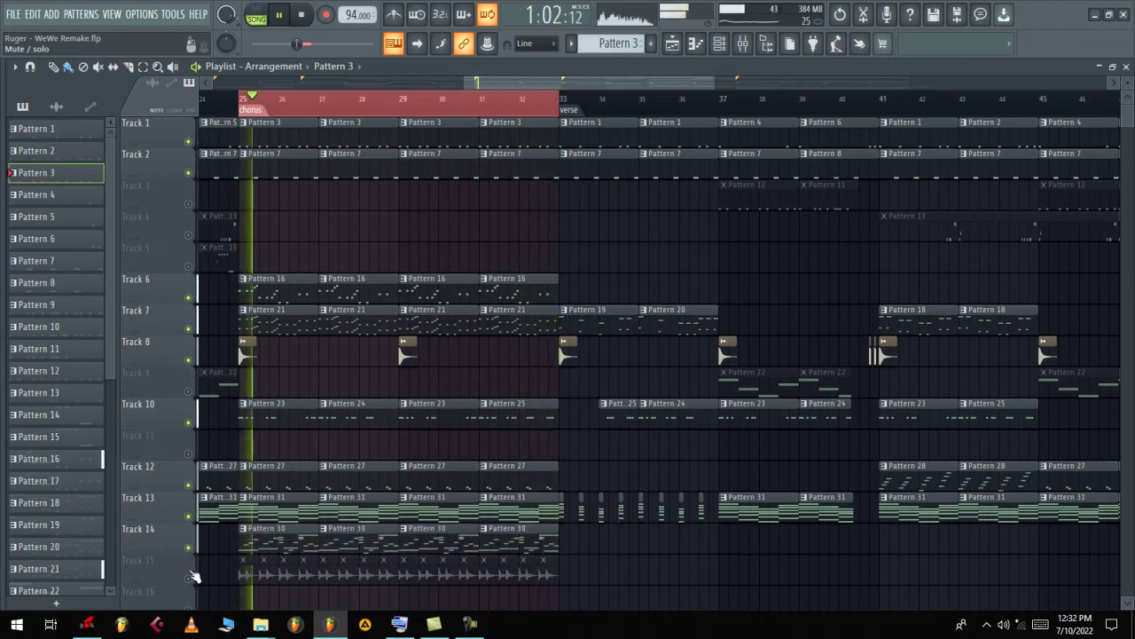
{"action": "left_click", "coordinate": [188, 579]}
Clear the chorus time selection and play the song from the intro with the whole arrangement in view
{"action": "left_click_drag", "start_coordinate": [463, 83], "coordinate": [163, 50]}
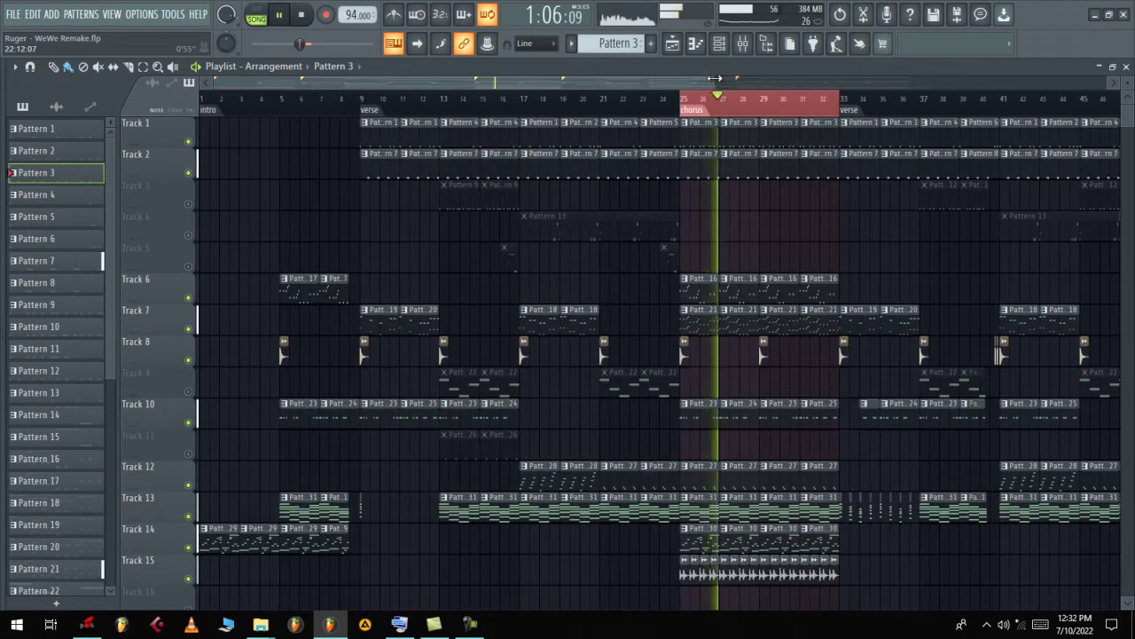
{"action": "left_click_drag", "start_coordinate": [715, 78], "coordinate": [949, 80]}
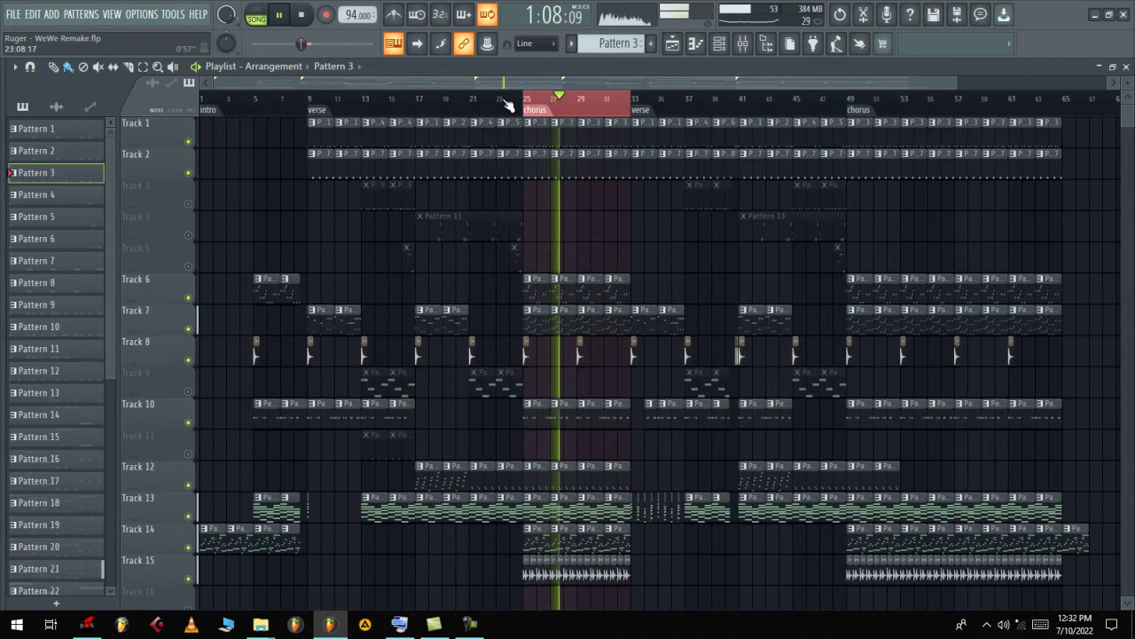
{"action": "left_click", "coordinate": [502, 101]}
{"action": "key", "text": "space"}
{"action": "key", "text": "space"}
{"action": "key", "text": "alt+F8"}
{"action": "key", "text": "alt+F8"}
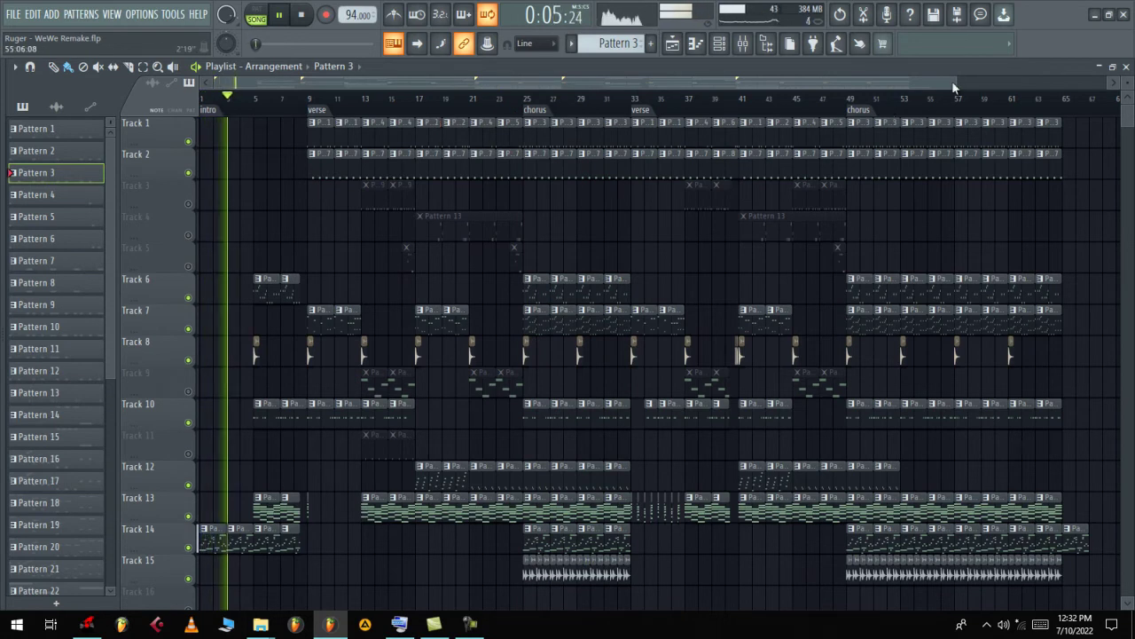
{"action": "left_click_drag", "start_coordinate": [952, 80], "coordinate": [1033, 81]}
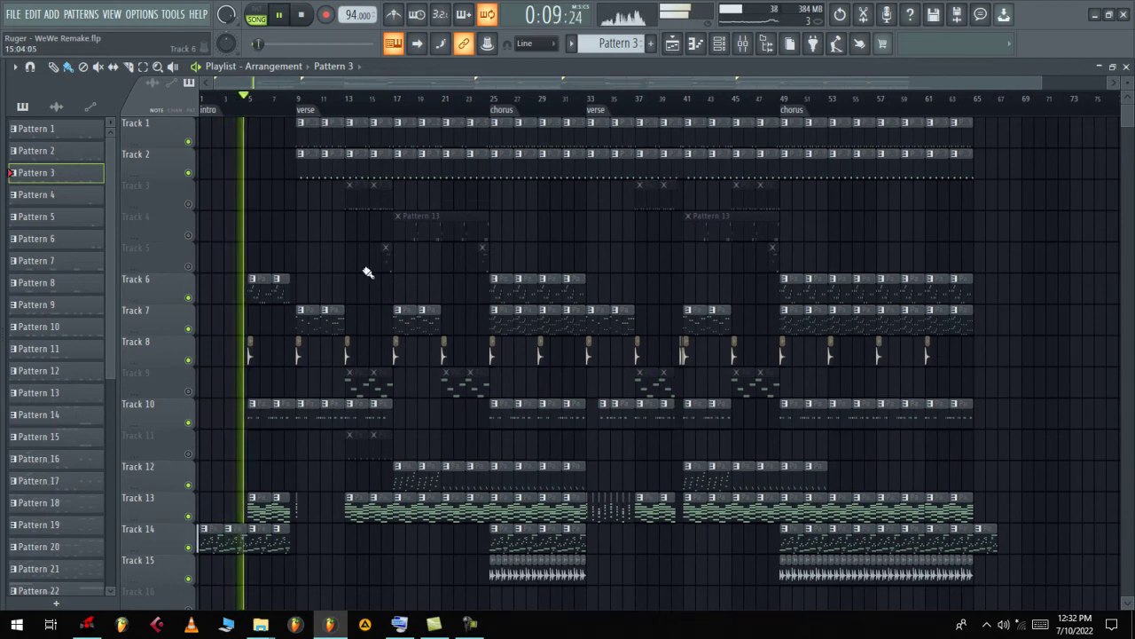
Open Track 4's Pattern 13 in the piano roll, play it in pattern mode and examine its notes, and return to the playlist
{"action": "double_click", "coordinate": [423, 256]}
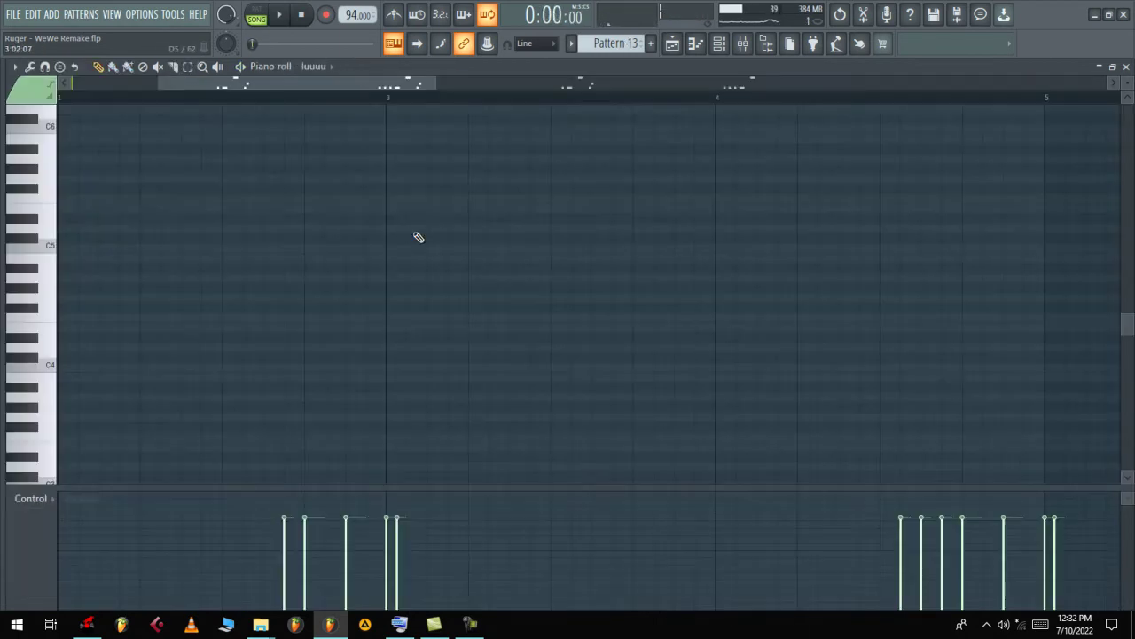
{"action": "scroll", "coordinate": [379, 193], "scroll_direction": "up", "scroll_amount": 6}
{"action": "key", "text": "space"}
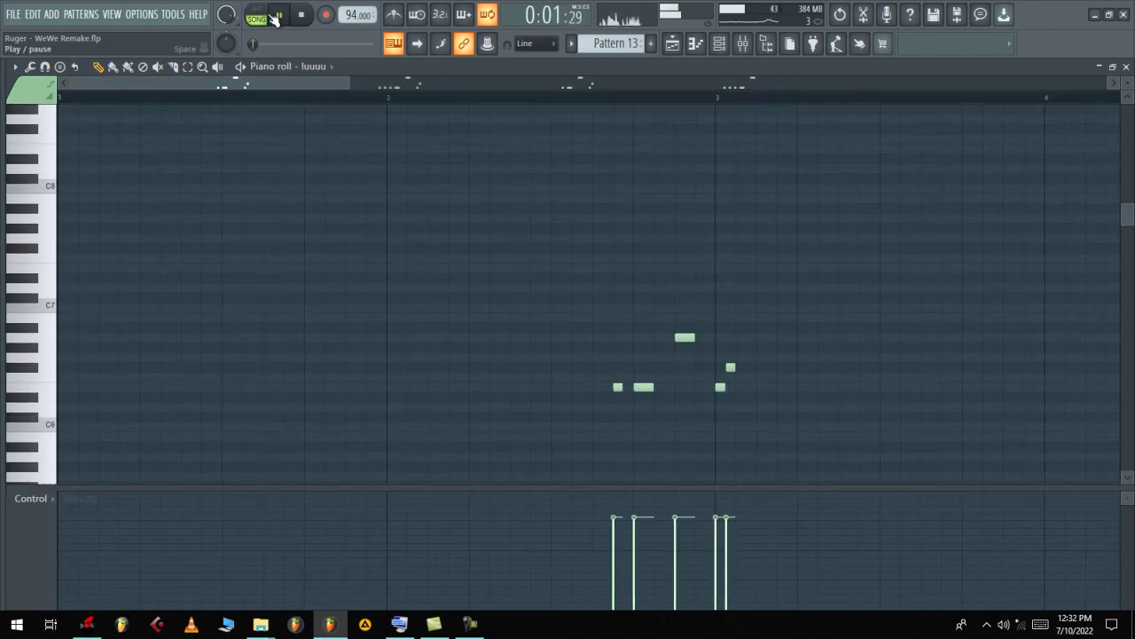
{"action": "left_click_drag", "start_coordinate": [350, 84], "coordinate": [391, 104]}
{"action": "scroll", "coordinate": [531, 303], "scroll_direction": "down", "scroll_amount": 1}
{"action": "scroll", "coordinate": [621, 275], "scroll_direction": "down", "scroll_amount": 2}
{"action": "left_click", "coordinate": [713, 89]}
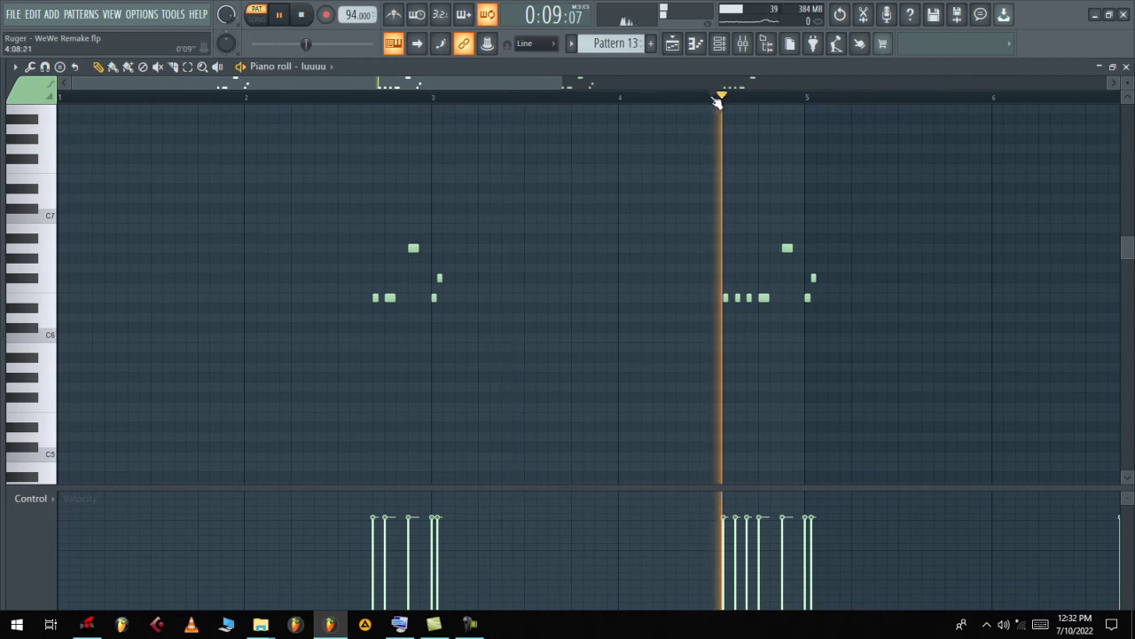
{"action": "left_click", "coordinate": [679, 48]}
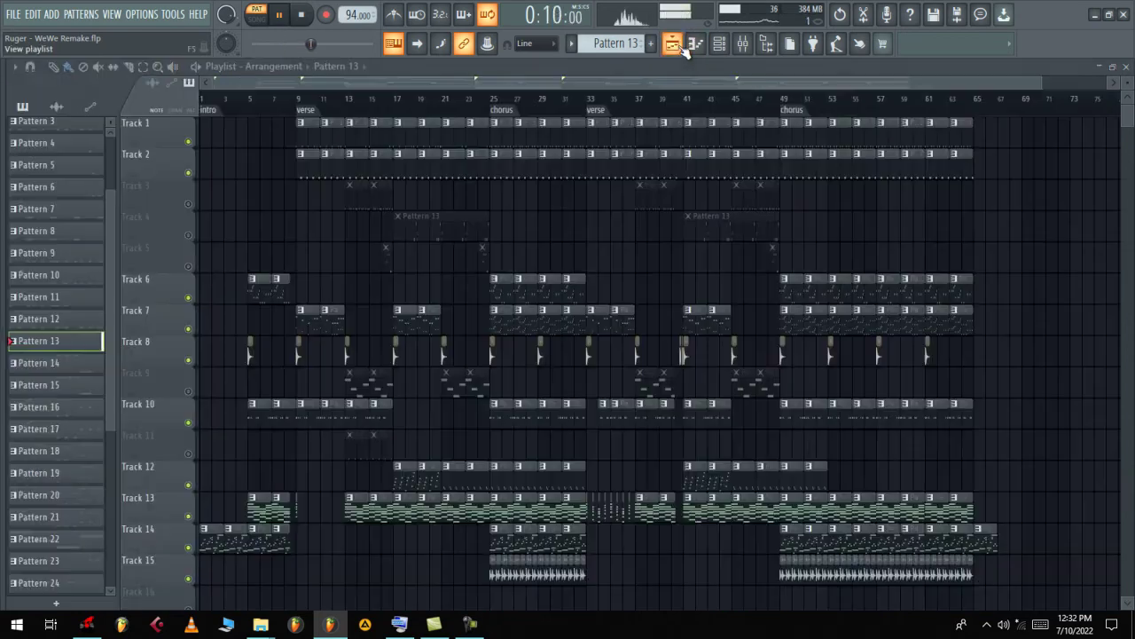
View the hat notes of Track 3's Pattern 9, check Track 5's Pattern 14, and stop playback in the playlist
{"action": "double_click", "coordinate": [352, 204]}
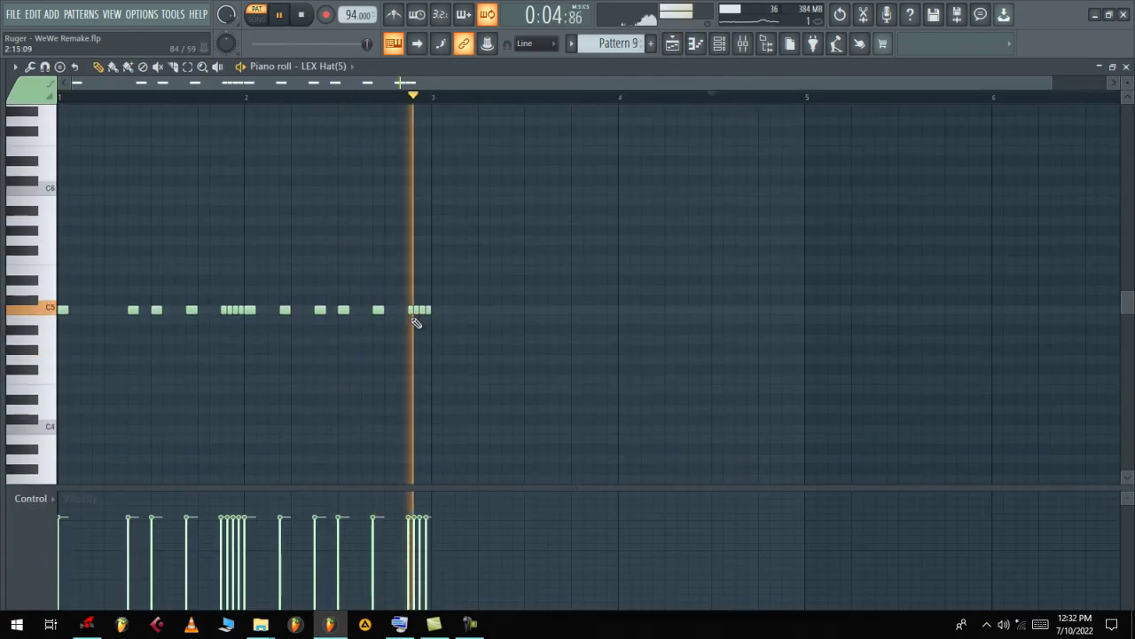
{"action": "key", "text": "F5"}
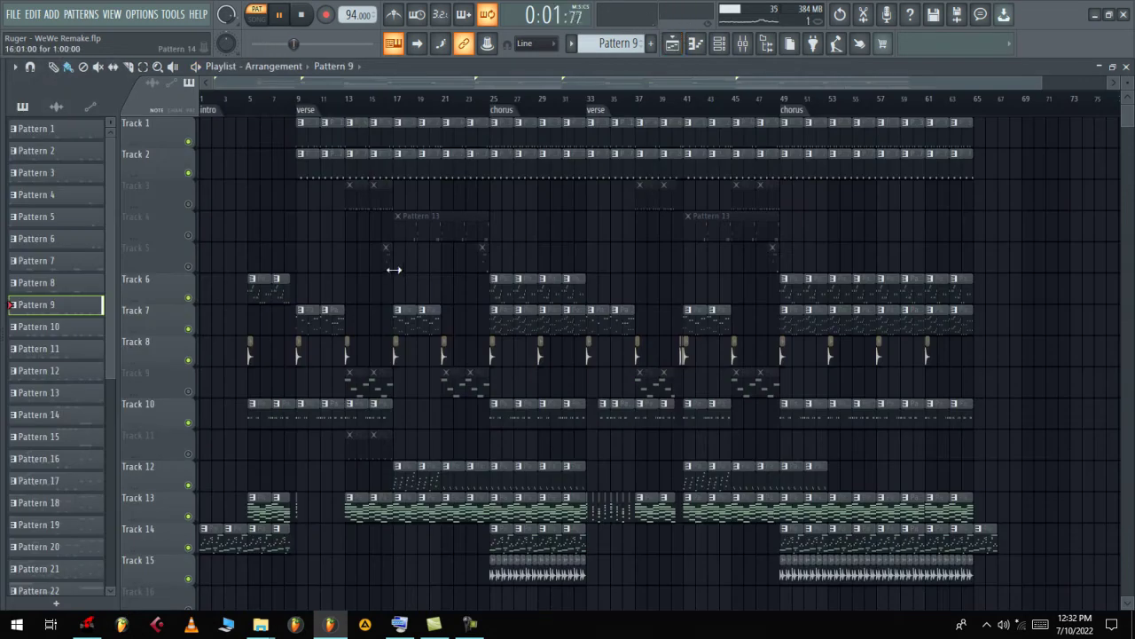
{"action": "key", "text": "space"}
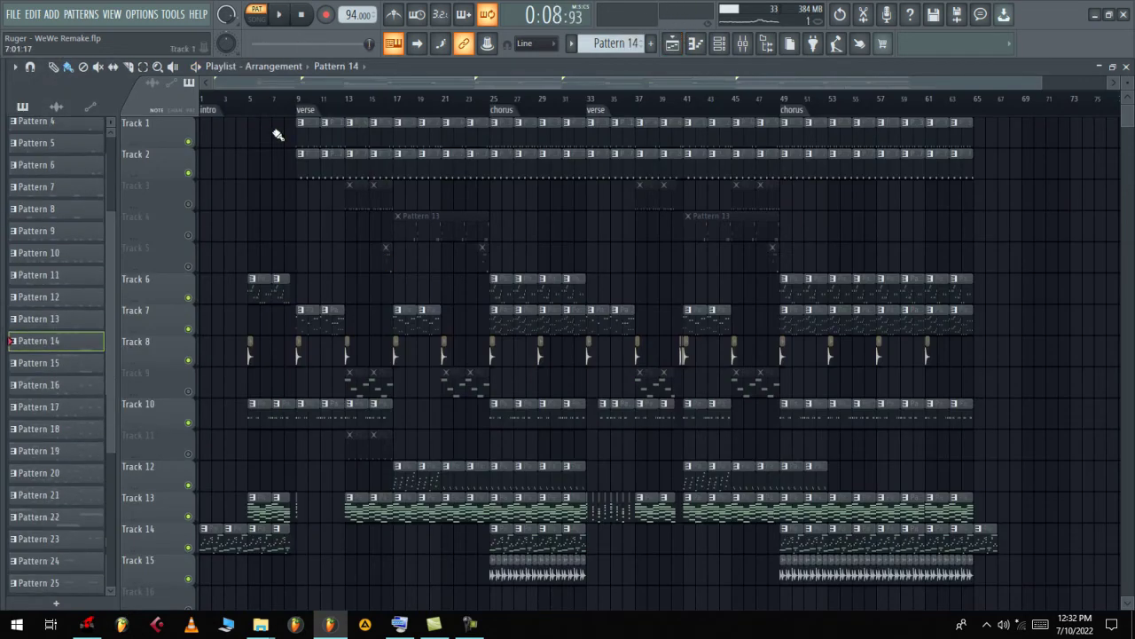
Unmute the remaining playlist tracks and play the full arrangement from the intro in song mode
{"action": "right_click", "coordinate": [182, 188]}
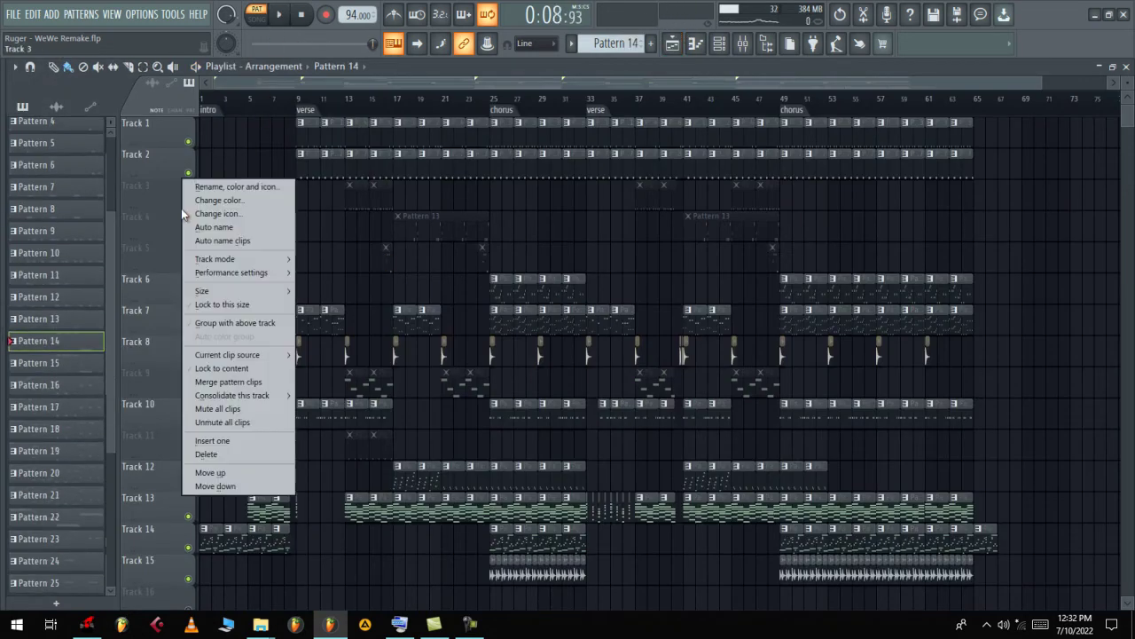
{"action": "left_click", "coordinate": [165, 204]}
{"action": "left_click", "coordinate": [188, 204]}
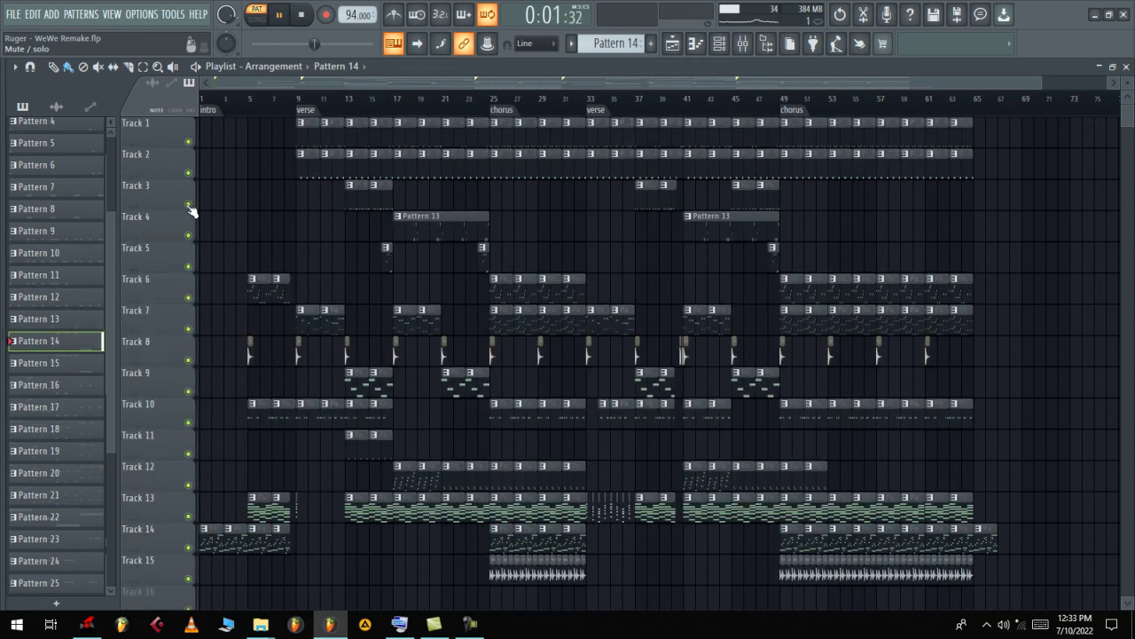
{"action": "key", "text": "space"}
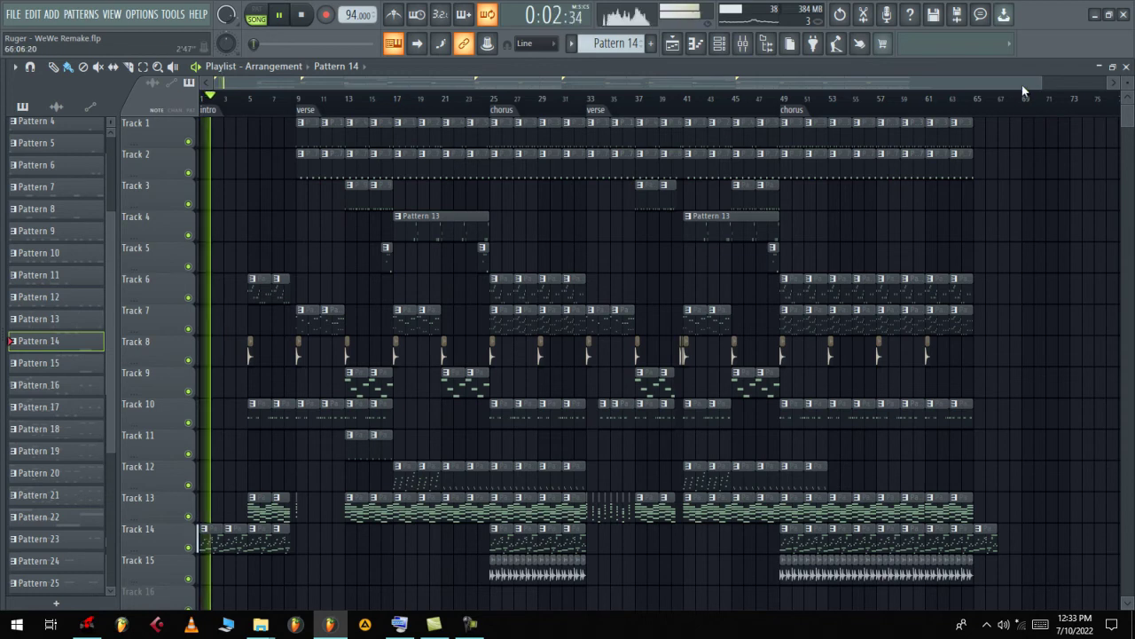
{"action": "left_click_drag", "start_coordinate": [1033, 83], "coordinate": [934, 53]}
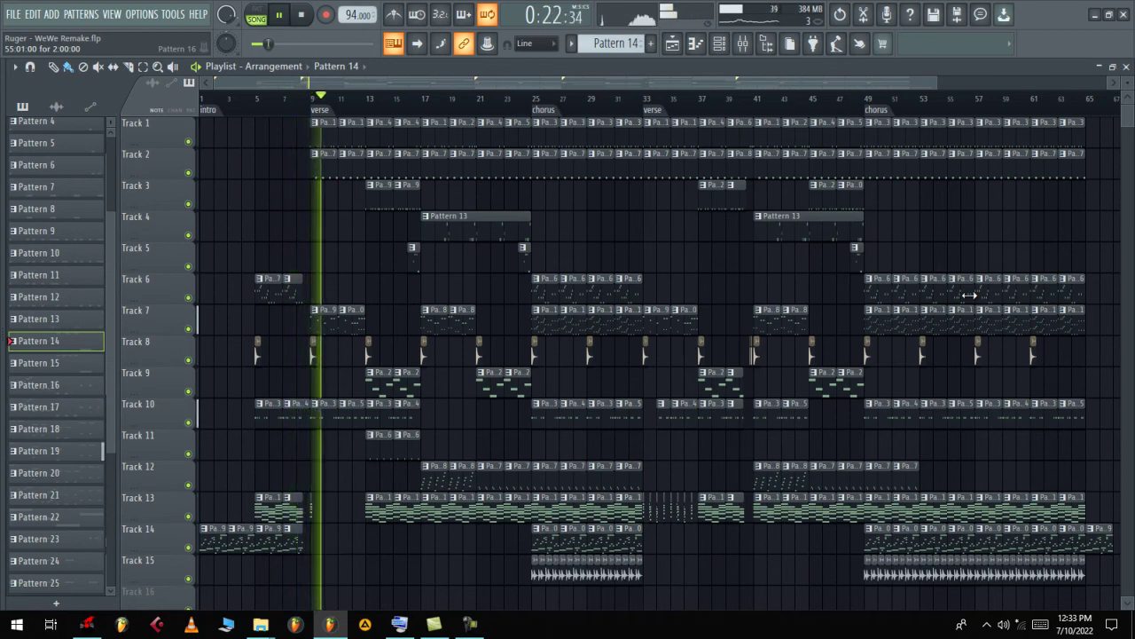
{"action": "left_click", "coordinate": [470, 624]}
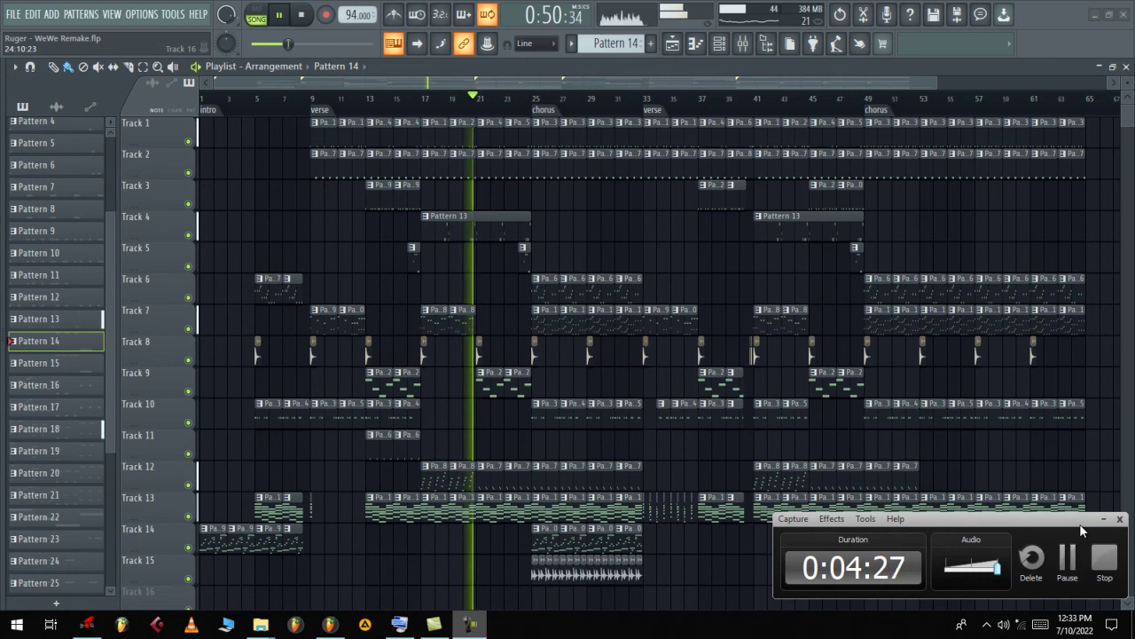
{"action": "left_click_drag", "start_coordinate": [1080, 524], "coordinate": [1080, 540]}
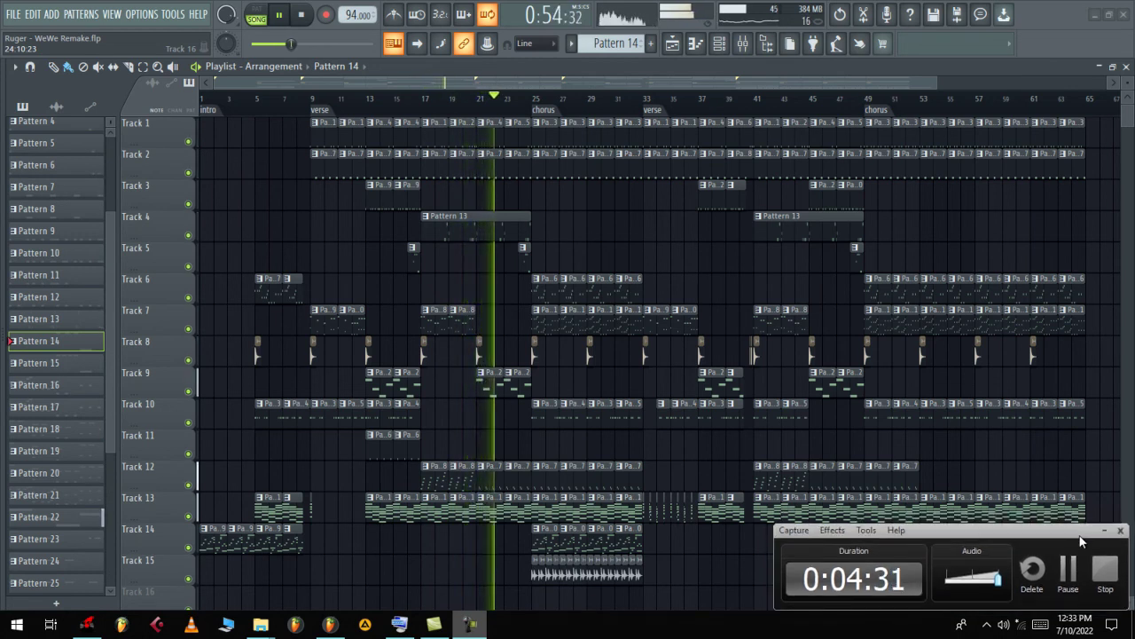